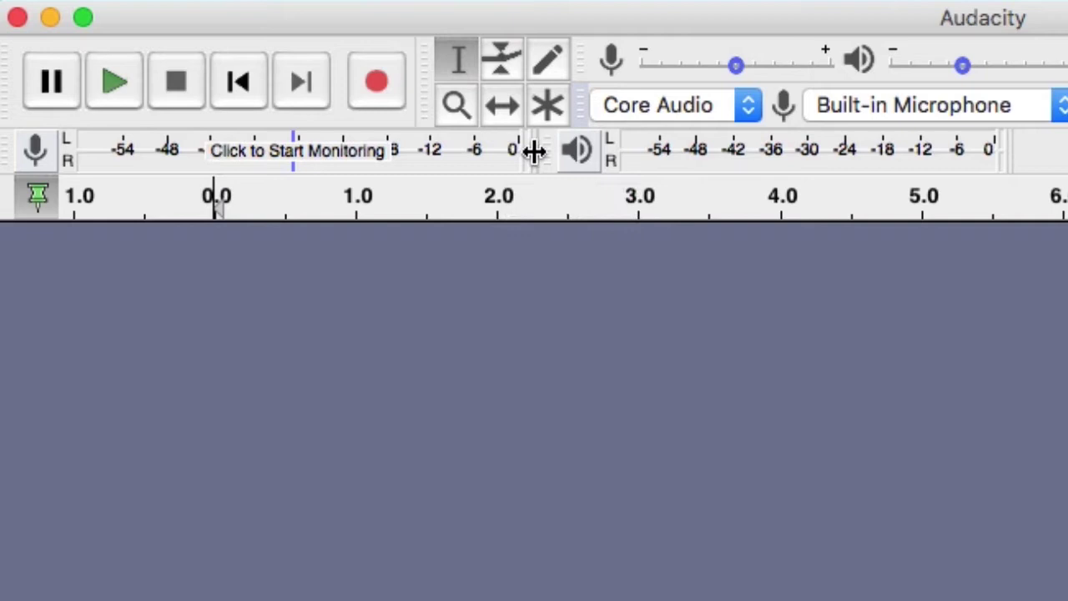
# Widen the recording meter and set recording volume to about 0.48 and playback volume to about 0.49.
pyautogui.moveTo(534, 152)
pyautogui.mouseDown()
pyautogui.moveTo(575, 158)
pyautogui.moveTo(671, 139)
pyautogui.moveTo(526, 160)
pyautogui.moveTo(538, 161)
pyautogui.mouseUp()
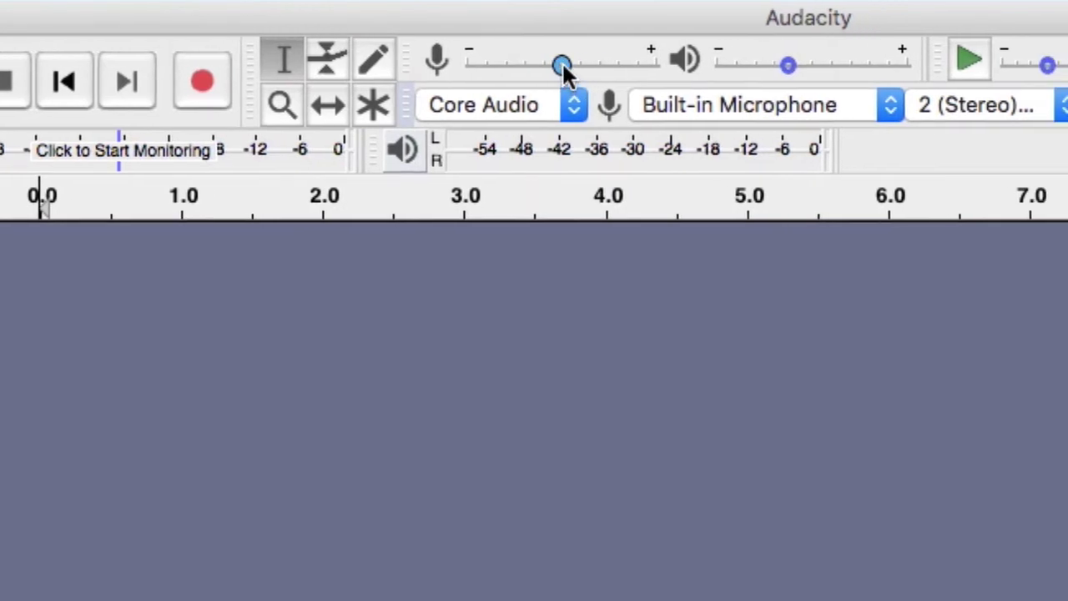
pyautogui.moveTo(621, 65)
pyautogui.moveTo(501, 65); pyautogui.dragTo(382, 65)
pyautogui.moveTo(261, 64); pyautogui.dragTo(261, 64)
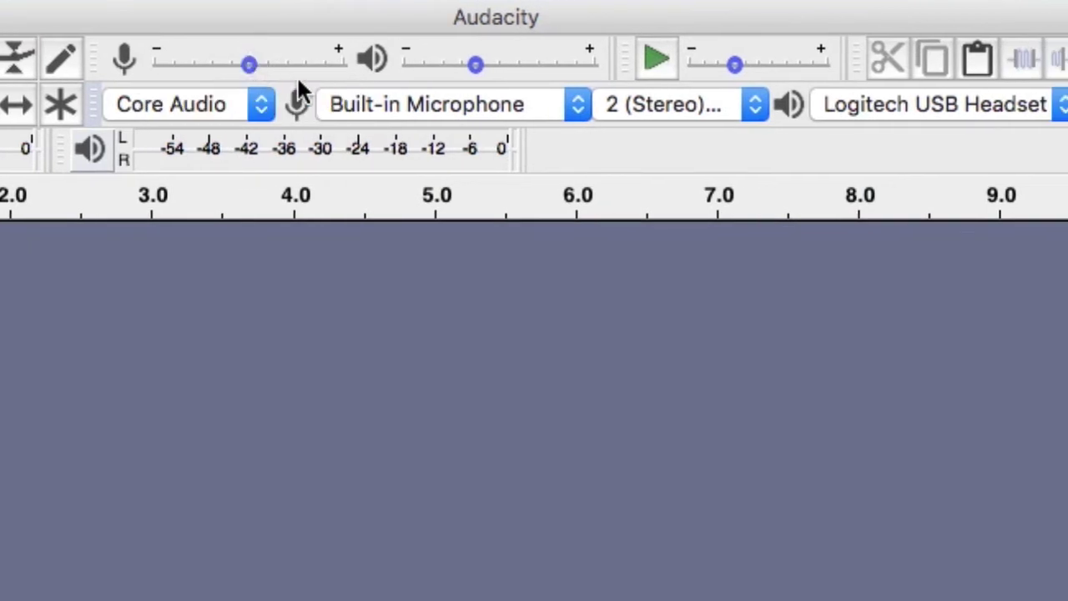
pyautogui.moveTo(476, 63); pyautogui.dragTo(502, 63)
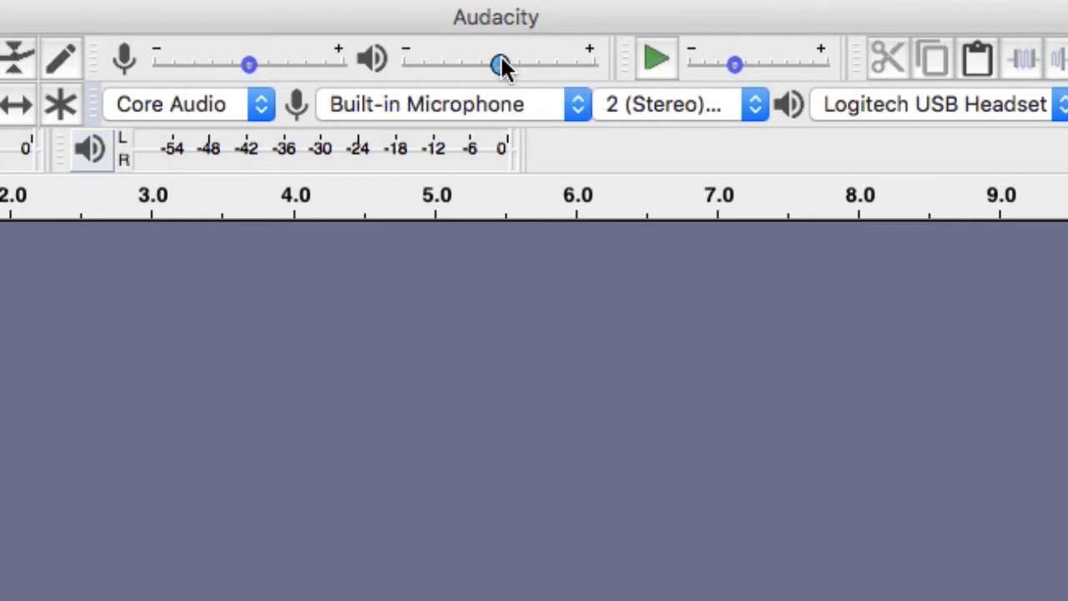
# Choose Yeti Stereo Microphone as the recording device and keep Logitech USB Headset for playback.
pyautogui.click(579, 105)
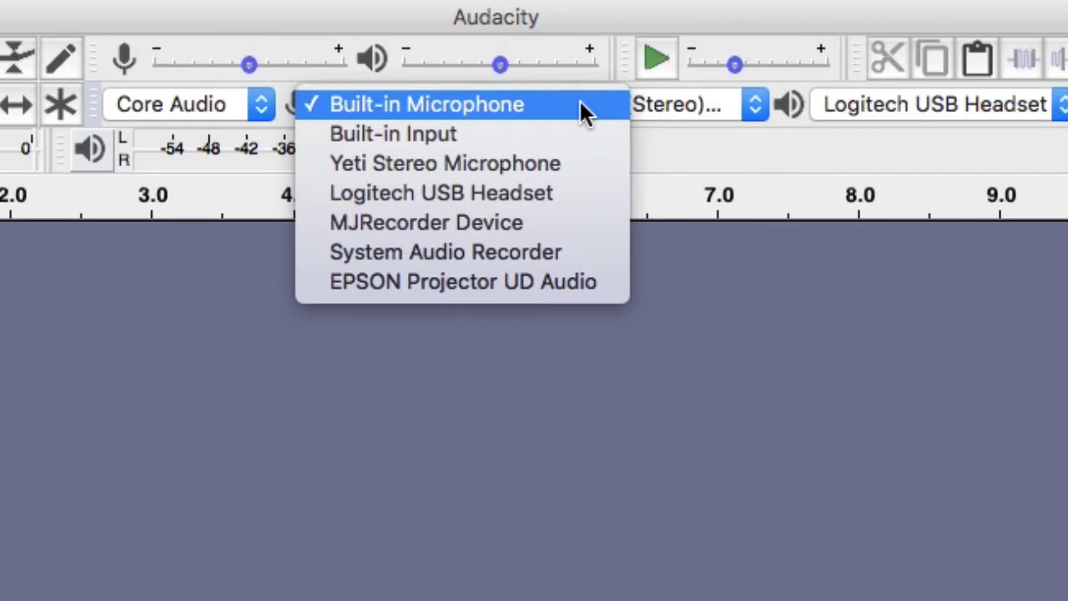
pyautogui.click(531, 165)
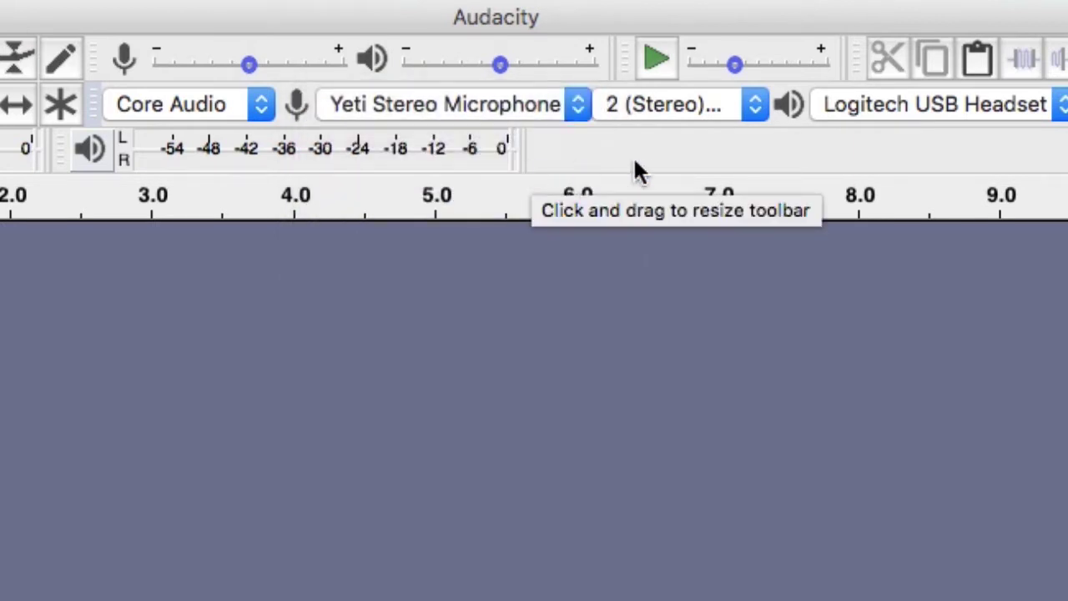
pyautogui.click(1059, 109)
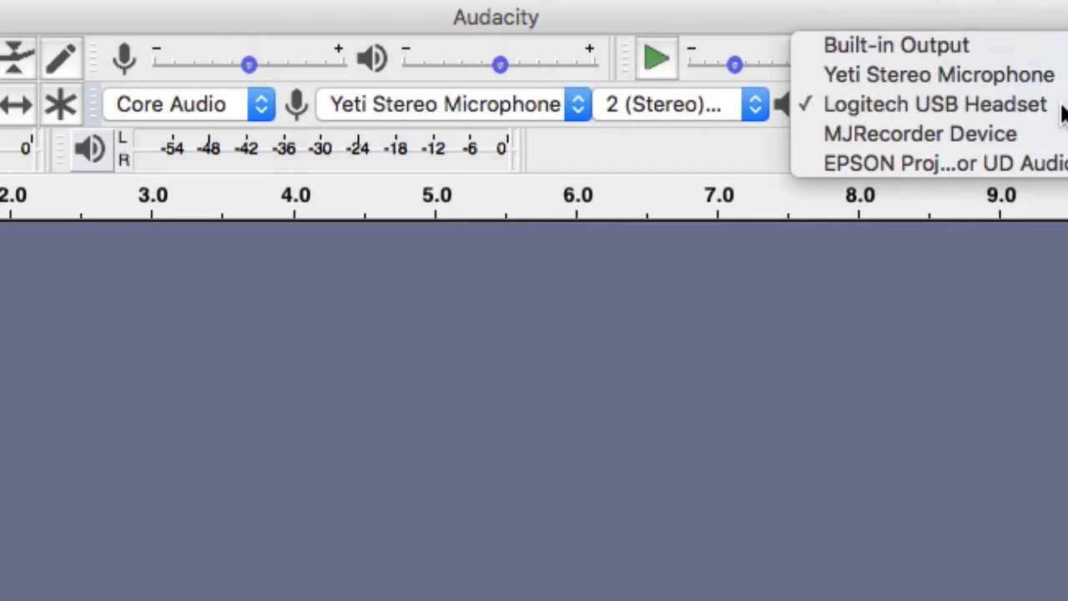
pyautogui.click(1060, 105)
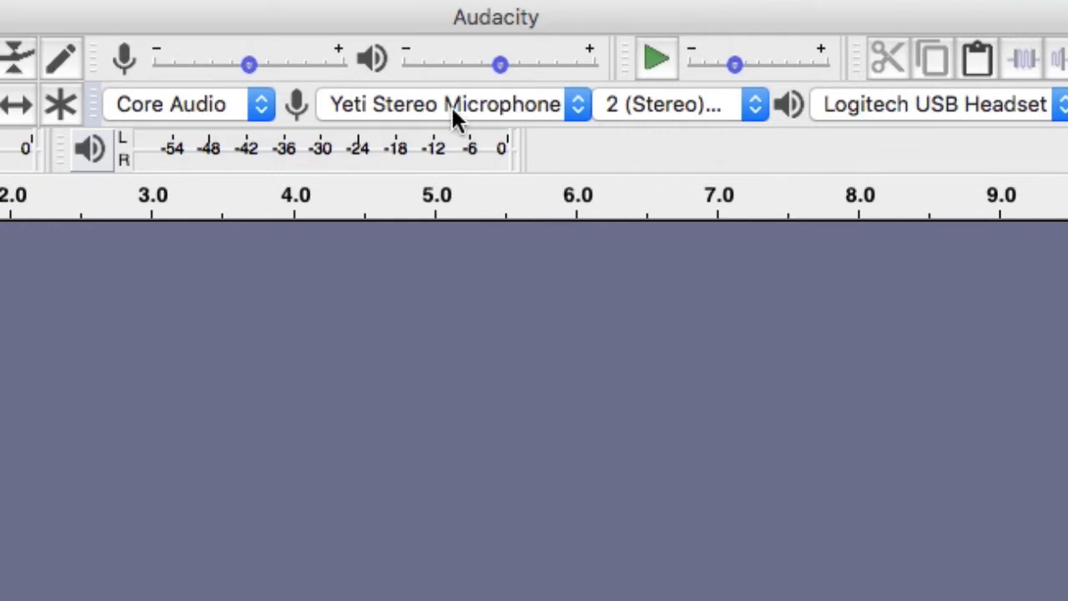
pyautogui.click(576, 107)
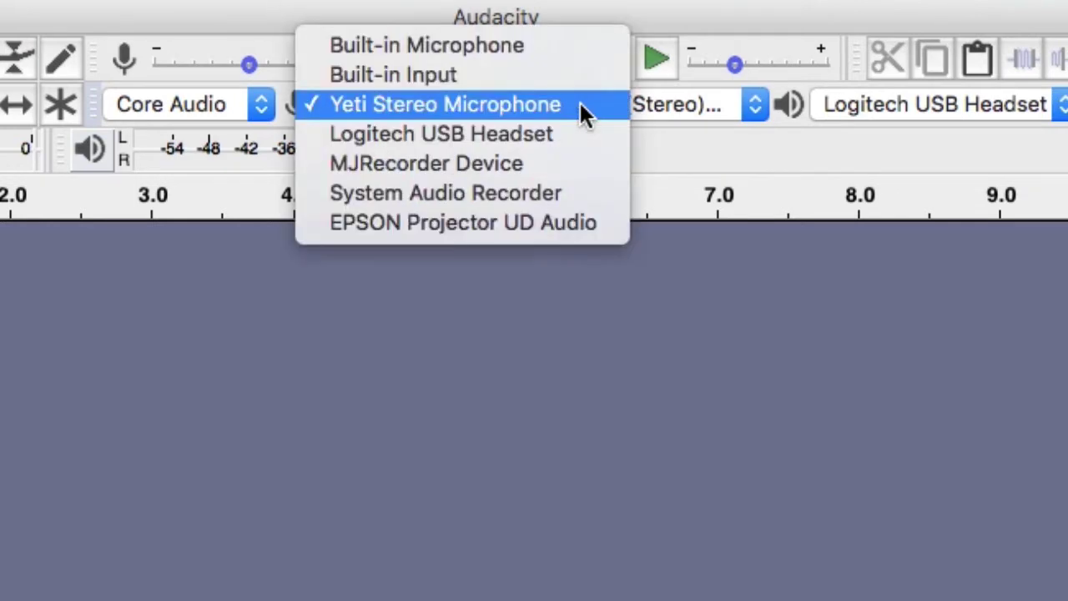
pyautogui.click(581, 107)
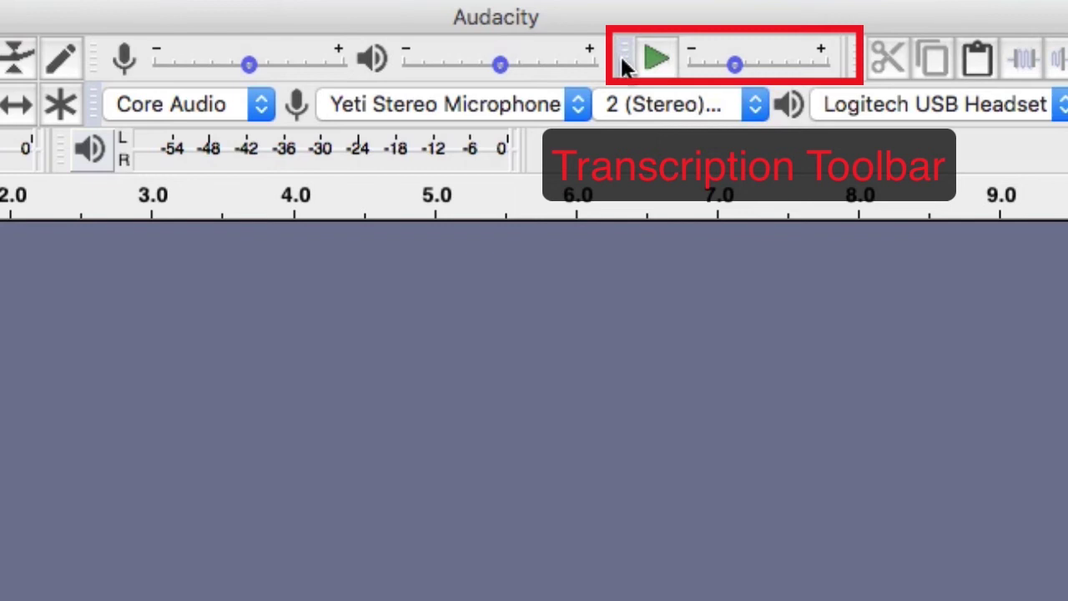
# Re-dock the Transcription (play-at-speed) toolbar slightly further left.
pyautogui.moveTo(621, 59)
pyautogui.mouseDown()
pyautogui.moveTo(623, 69)
pyautogui.moveTo(615, 60)
pyautogui.mouseUp()
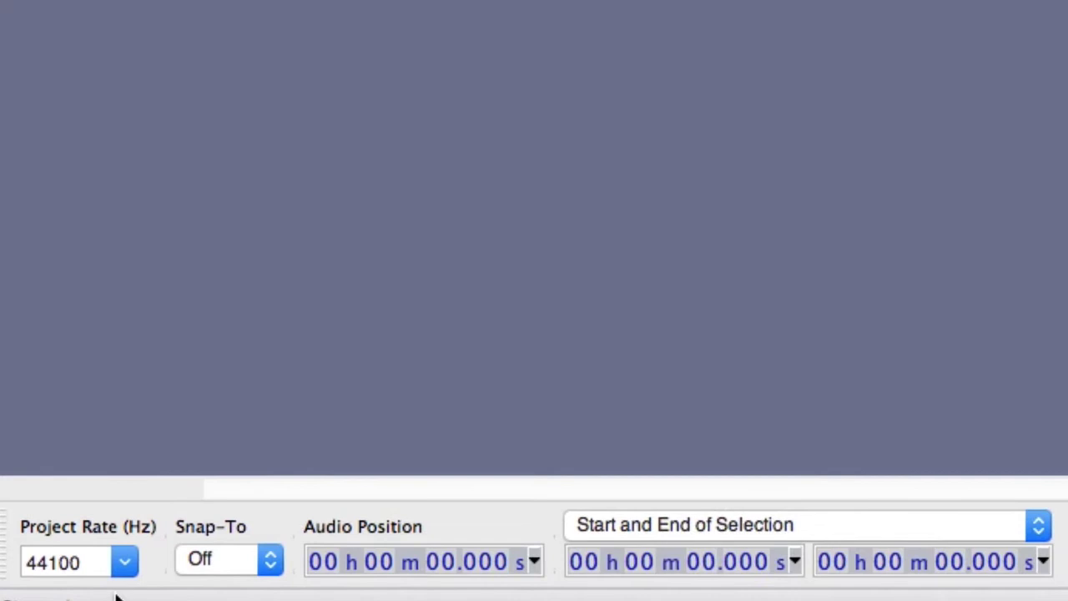
# Keep the project rate at 44100 Hz and bring up the Audacity application menu.
pyautogui.click(122, 566)
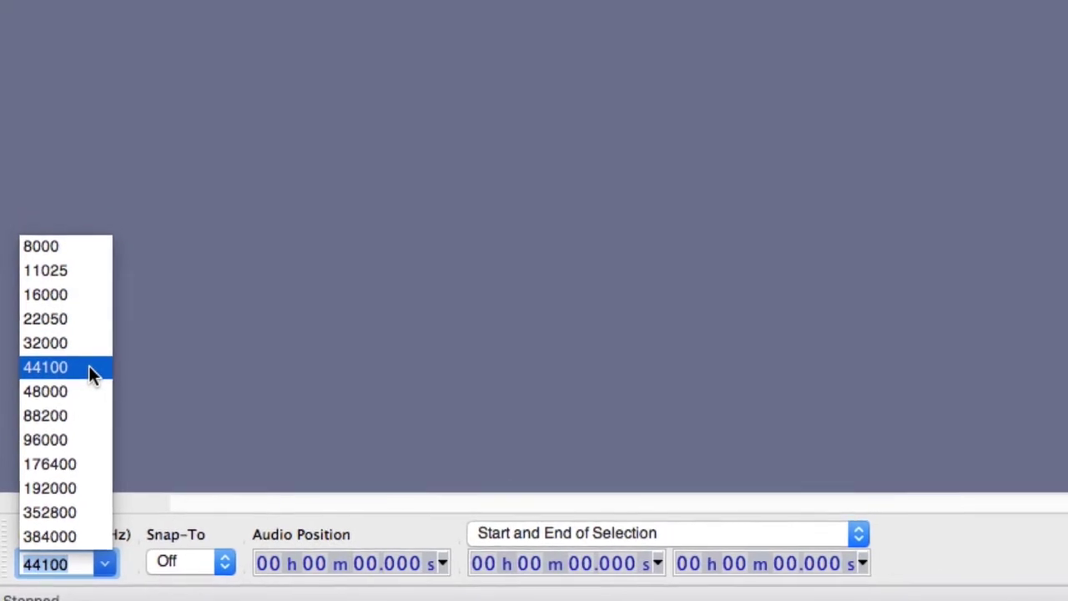
pyautogui.click(92, 357)
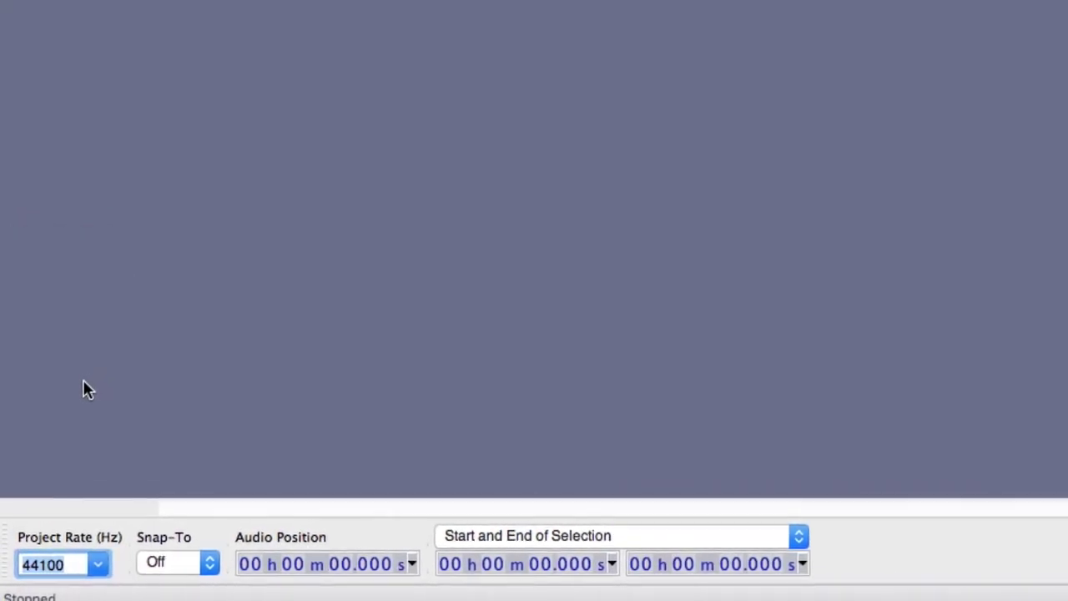
pyautogui.click(60, 7)
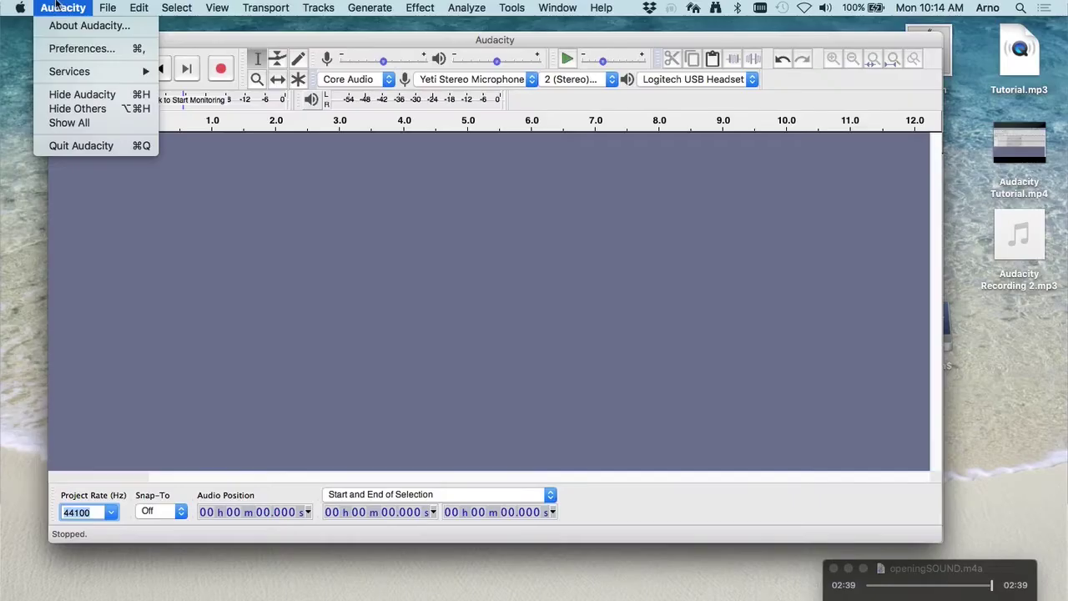
# Confirm the 44100 Hz, 16-bit quality settings in Preferences.
pyautogui.click(67, 48)
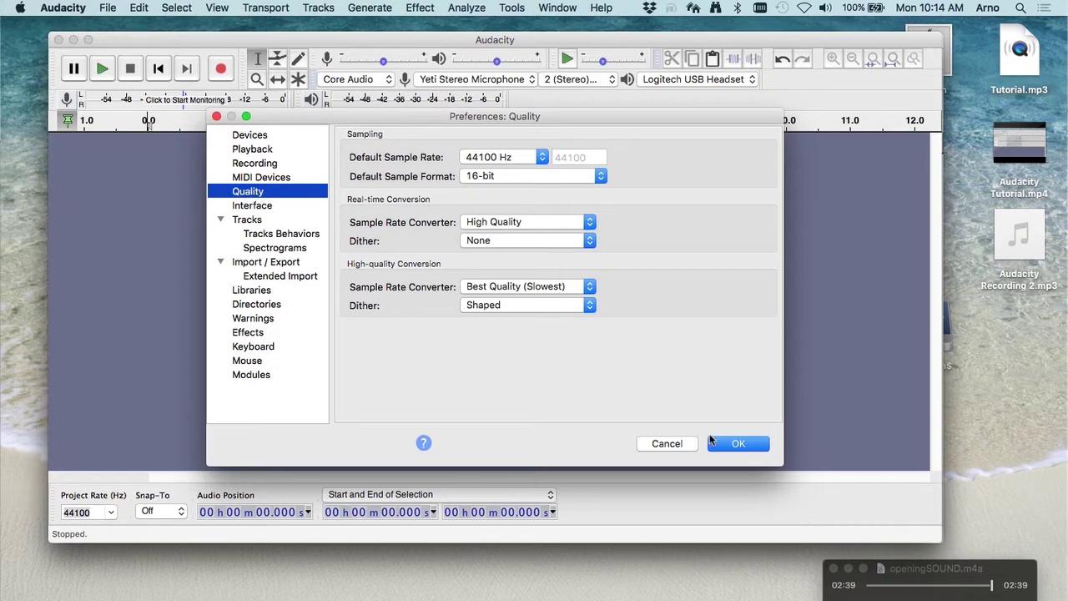
pyautogui.click(735, 444)
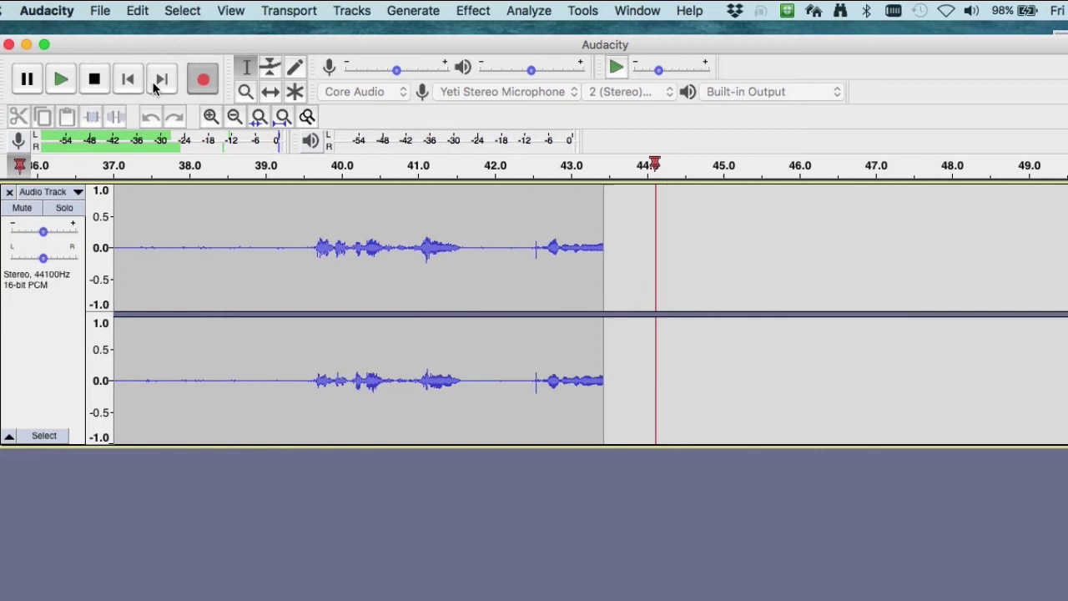
# Stop recording and delete the first 1.85 seconds of the take.
pyautogui.click(95, 79)
pyautogui.press('Home')
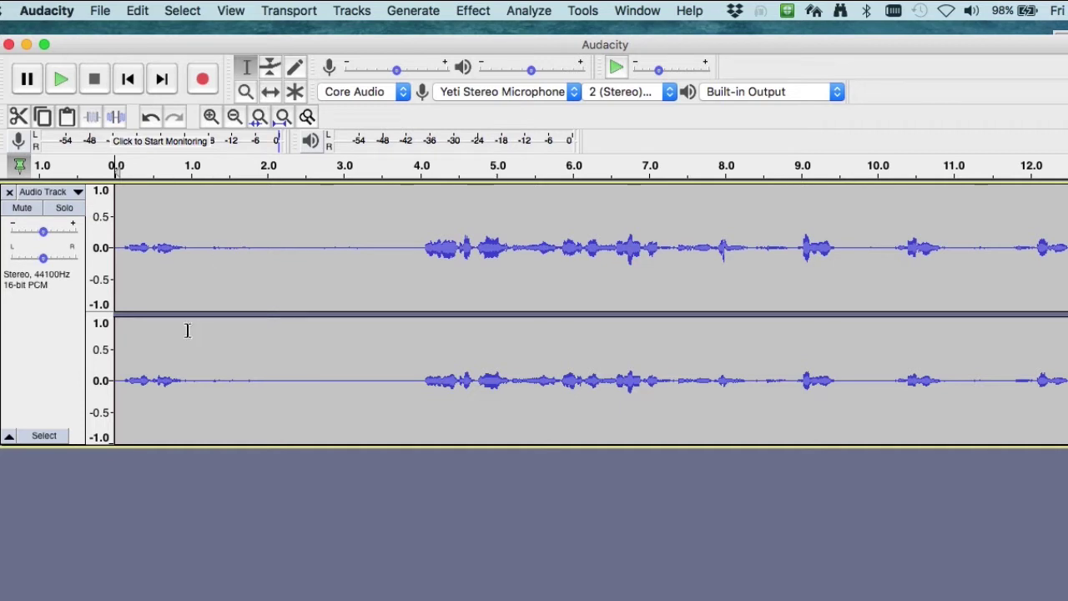
pyautogui.moveTo(256, 381); pyautogui.dragTo(83, 261)
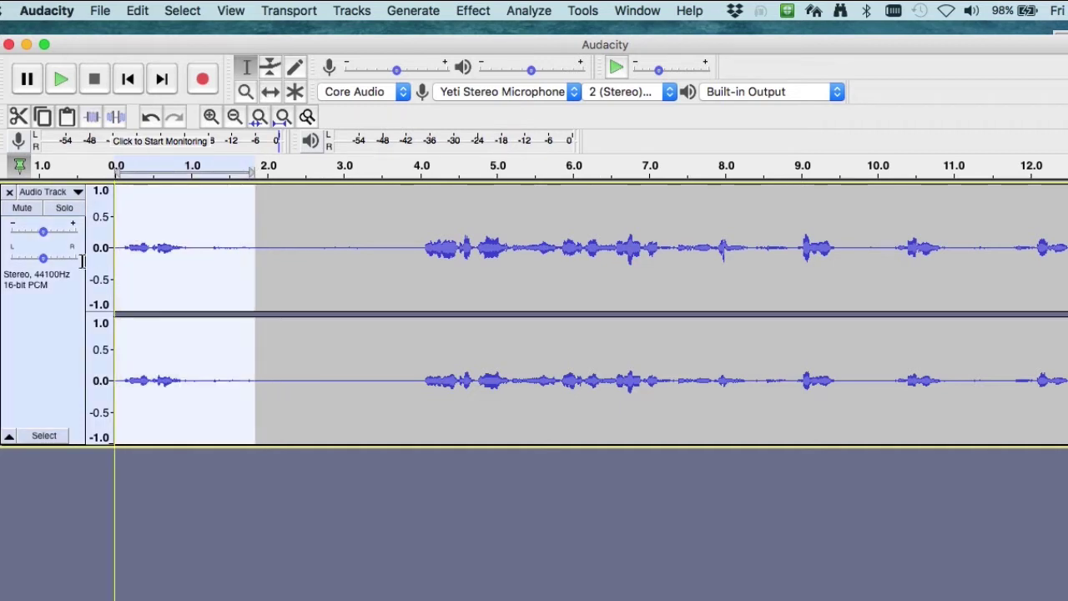
pyautogui.press('BackSpace')
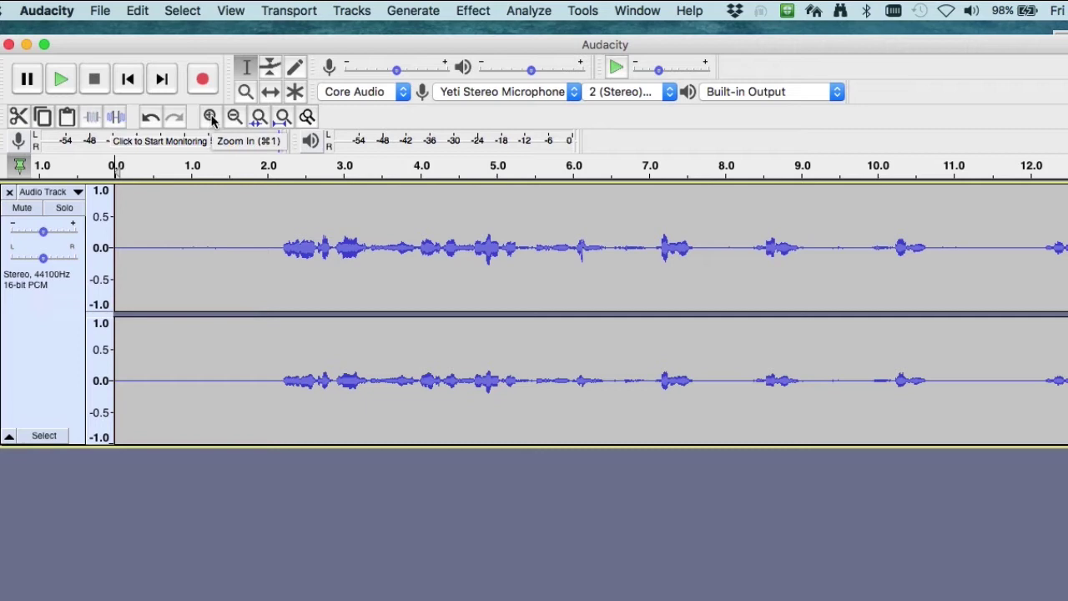
# Delete the unwanted tail after about 35.9 seconds.
pyautogui.click(155, 77)
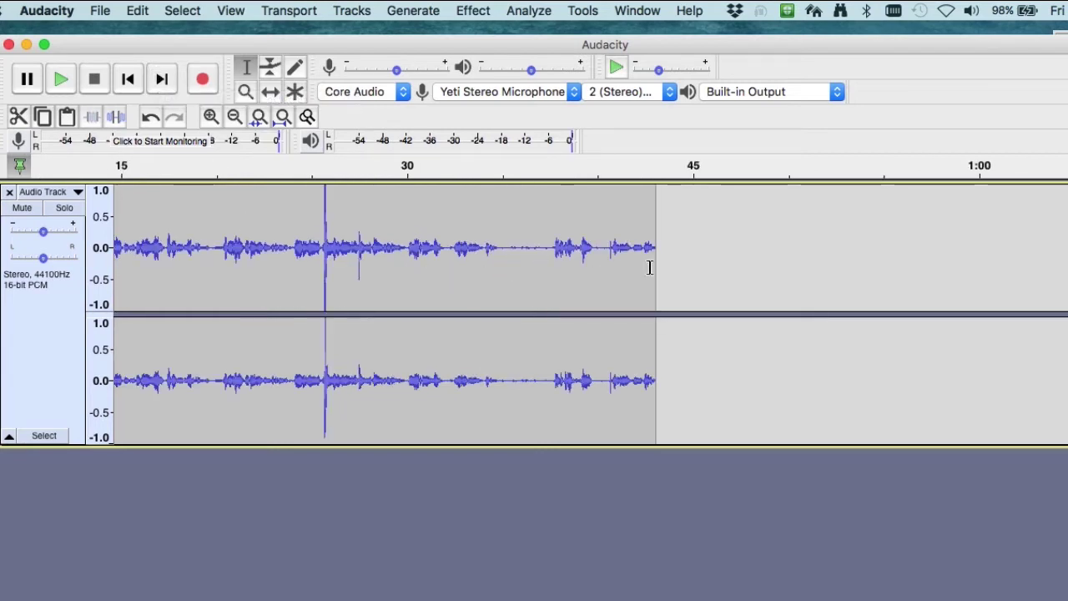
pyautogui.moveTo(518, 247); pyautogui.dragTo(697, 402)
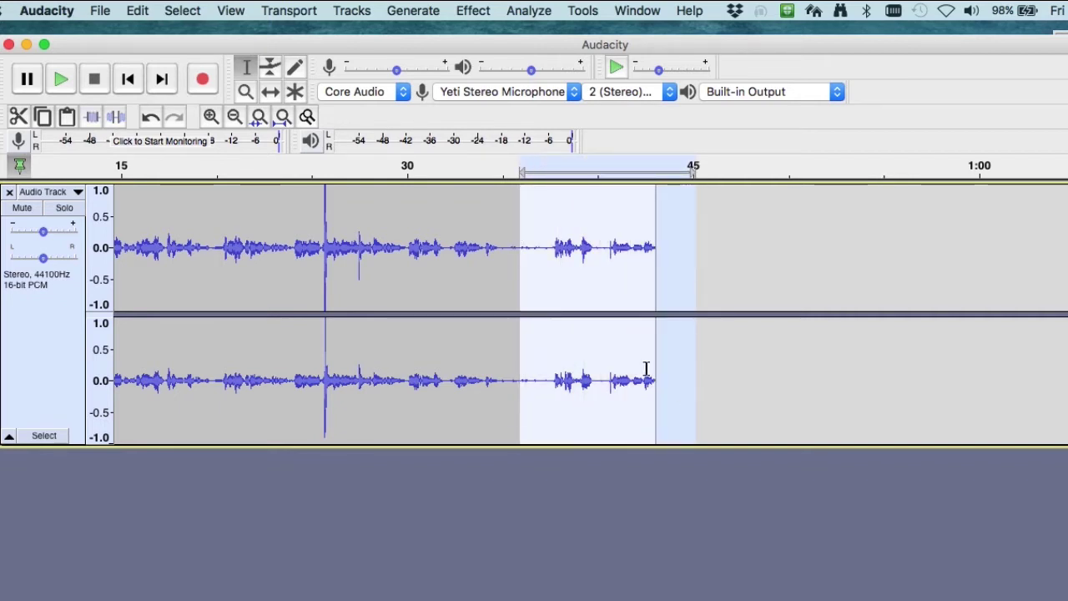
pyautogui.press('Delete')
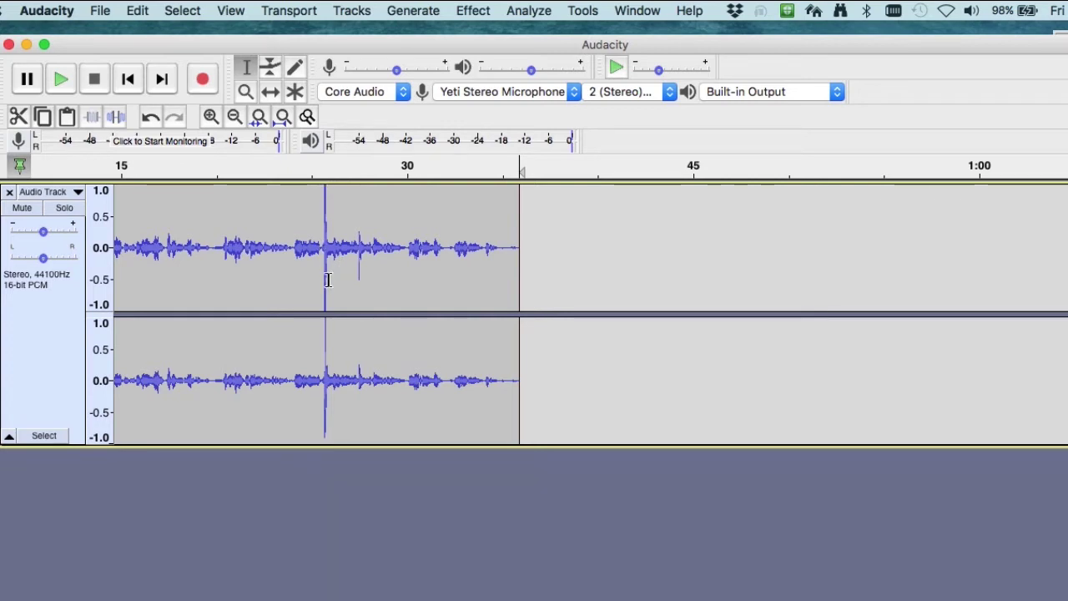
# Zoom to the click spike near 25 s and audition that selection with Play-at-Speed.
pyautogui.click(211, 117)
pyautogui.click(211, 116)
pyautogui.click(211, 117)
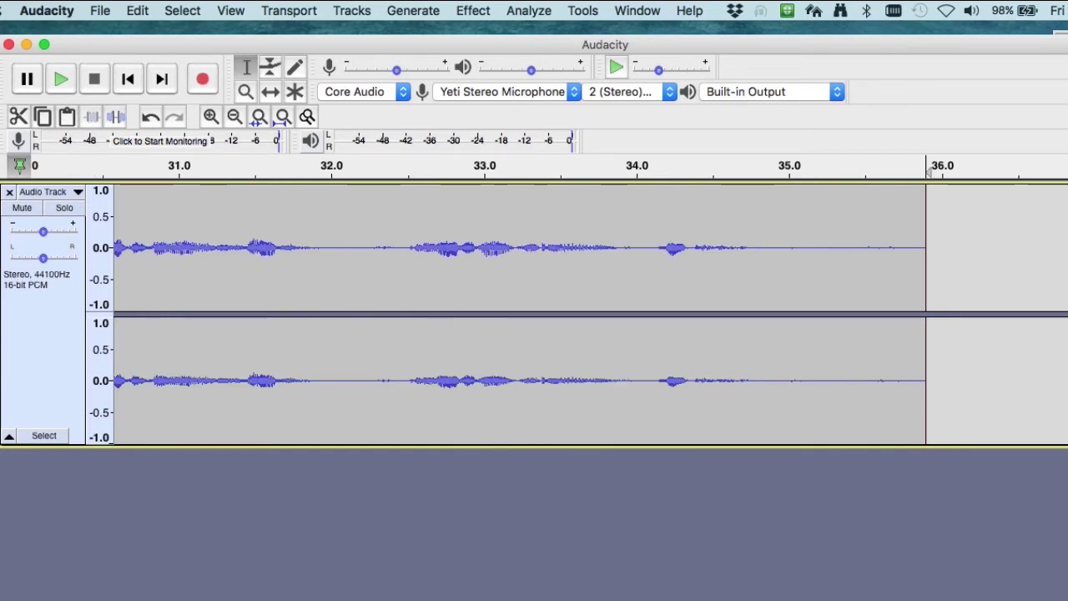
pyautogui.hotkey('ctrl', '2')
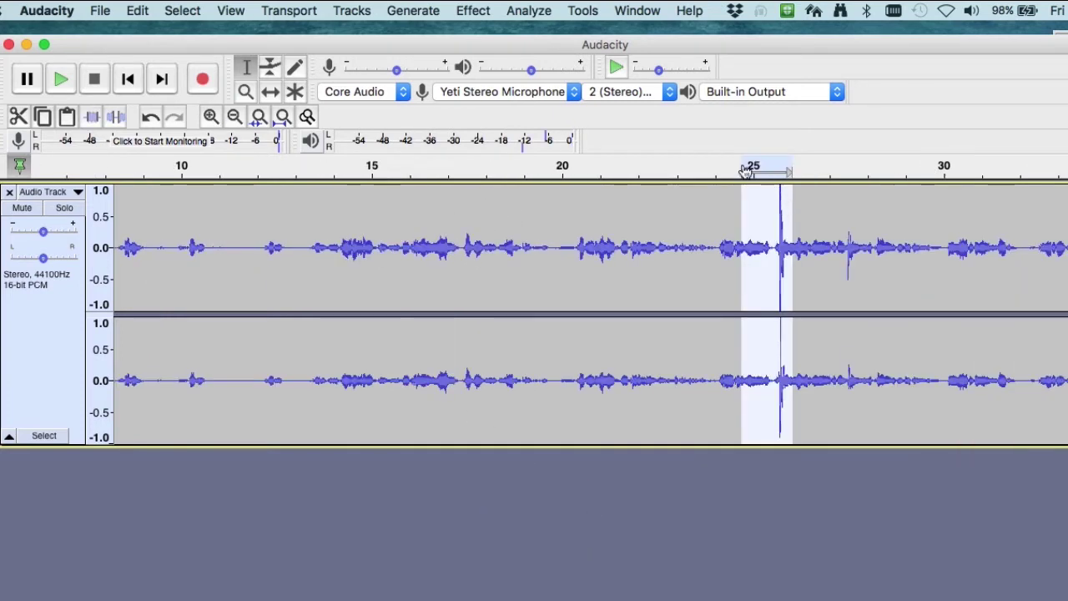
pyautogui.click(615, 71)
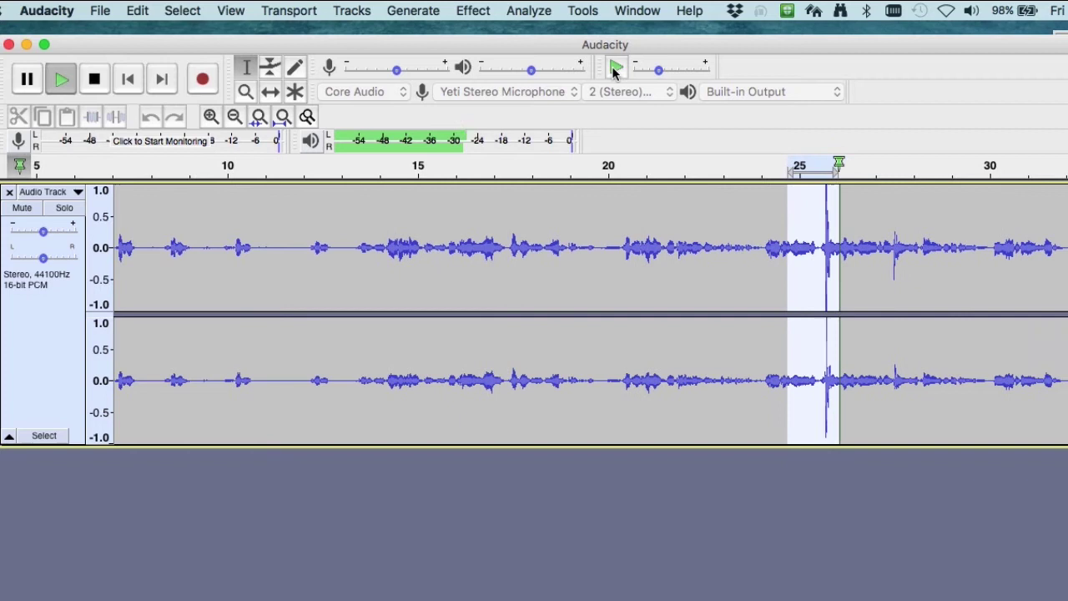
pyautogui.click(615, 70)
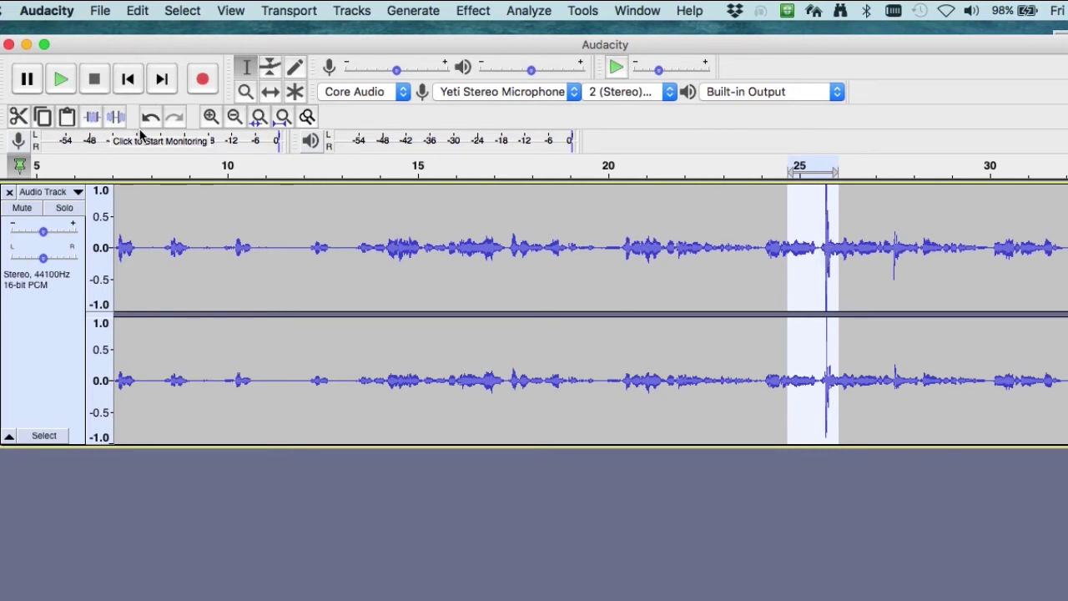
# Zoom in and delete the pop between 25.70 and 25.79 seconds.
pyautogui.click(212, 117)
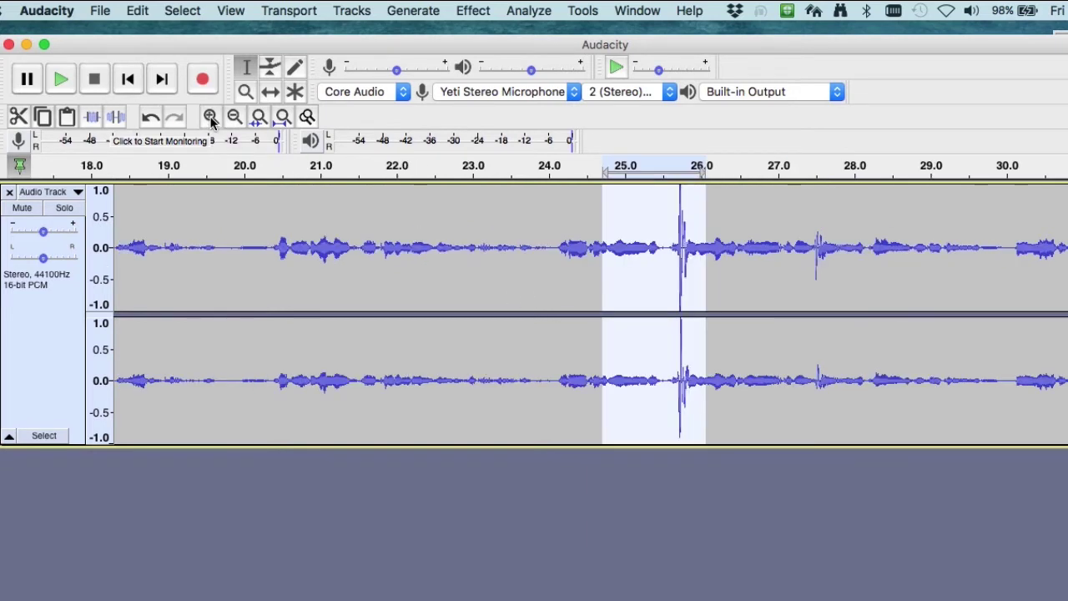
pyautogui.click(211, 118)
pyautogui.click(211, 118)
pyautogui.click(211, 118)
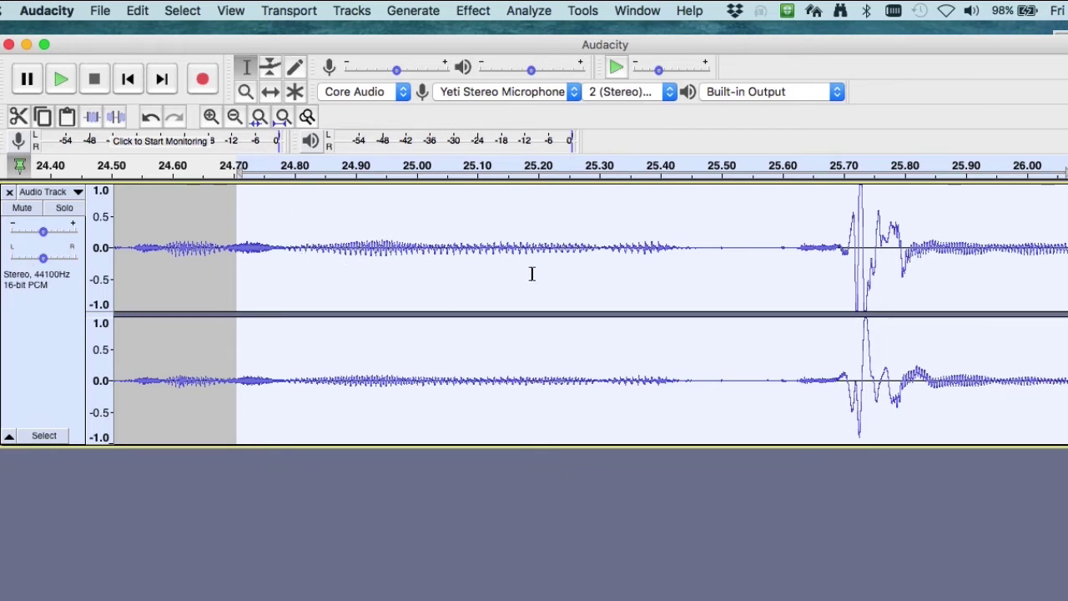
pyautogui.click(847, 250)
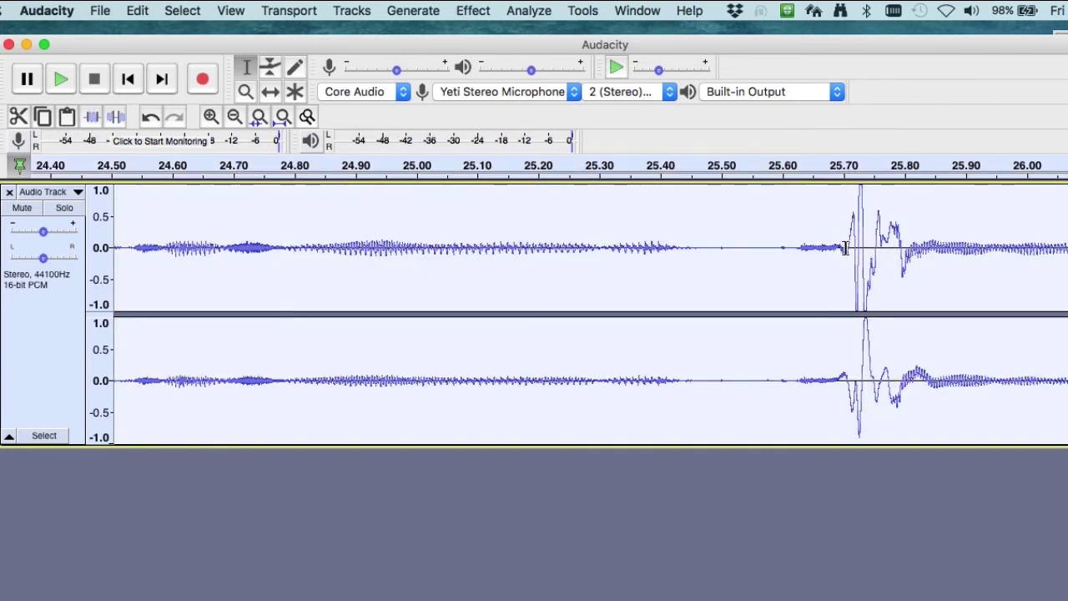
pyautogui.moveTo(845, 248); pyautogui.dragTo(903, 252)
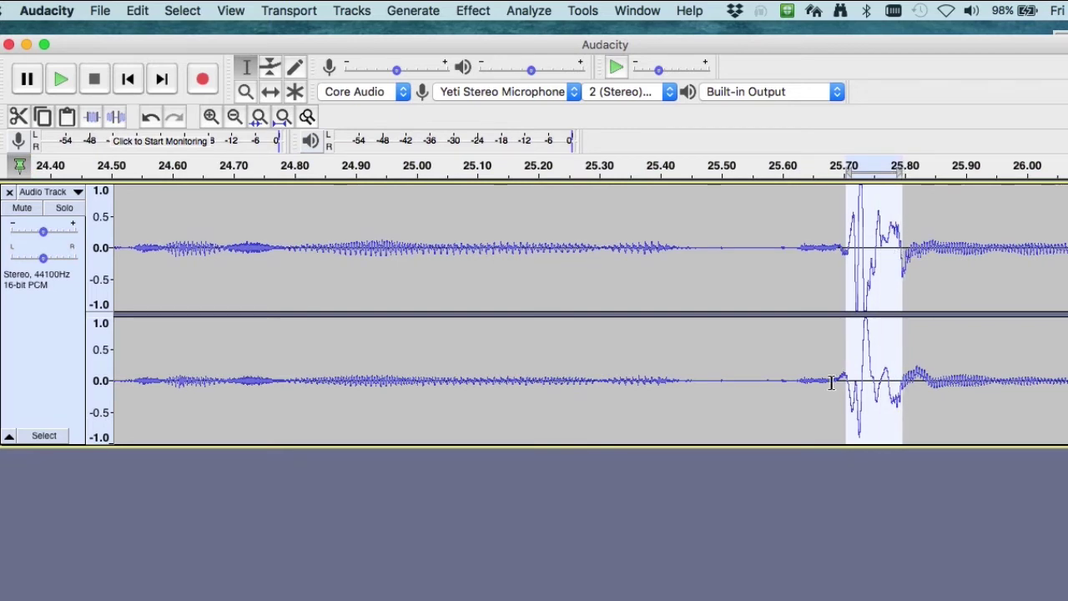
pyautogui.press('Delete')
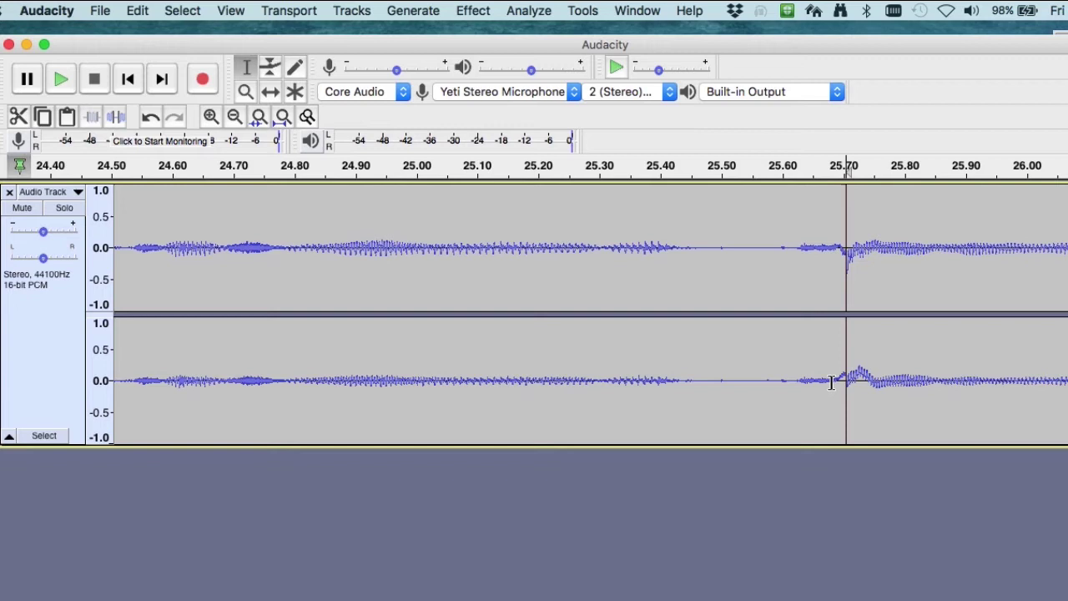
# Play back from about 25.54 s to check the cut.
pyautogui.click(801, 219)
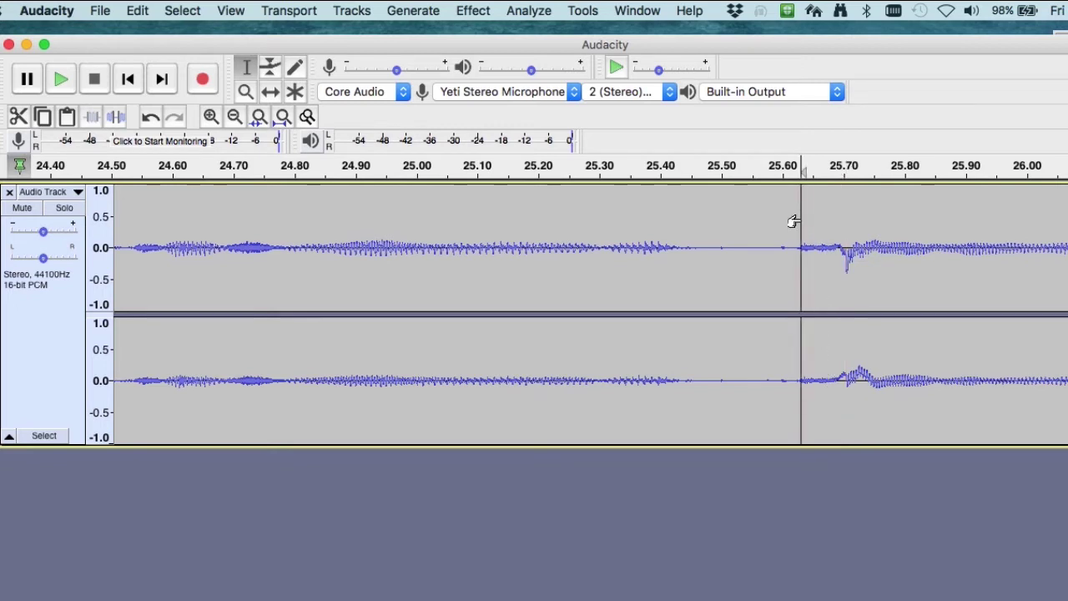
pyautogui.press('space')
pyautogui.hscroll(5, 793, 222)
pyautogui.press('space')
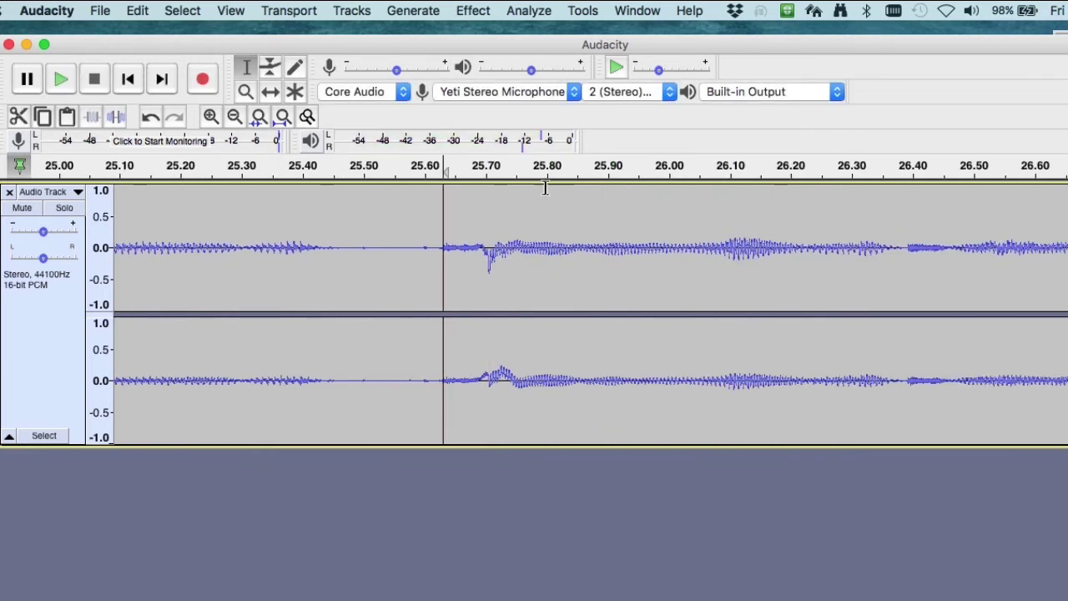
pyautogui.click(387, 219)
pyautogui.press('space')
pyautogui.press('space')
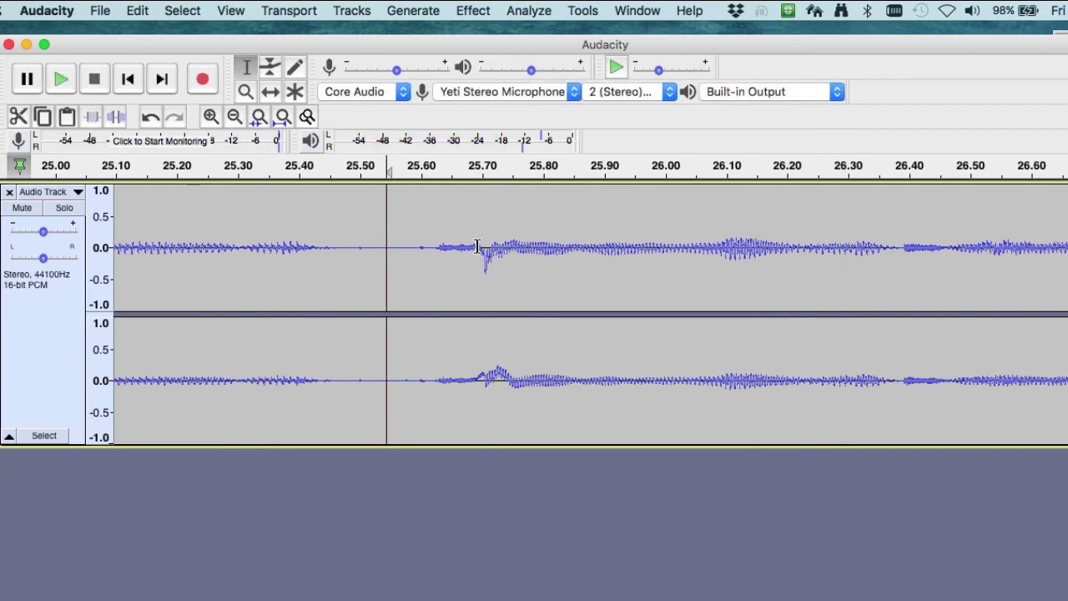
# Recheck the edit point at 25.70 s by playing around it, then return to the track start zoomed out.
pyautogui.click(209, 118)
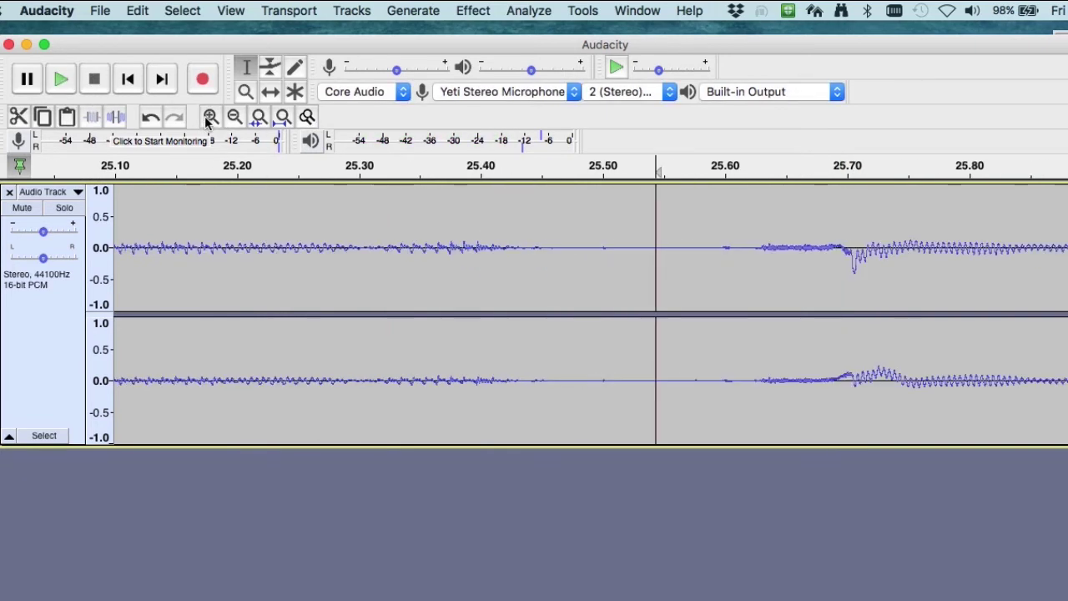
pyautogui.click(209, 118)
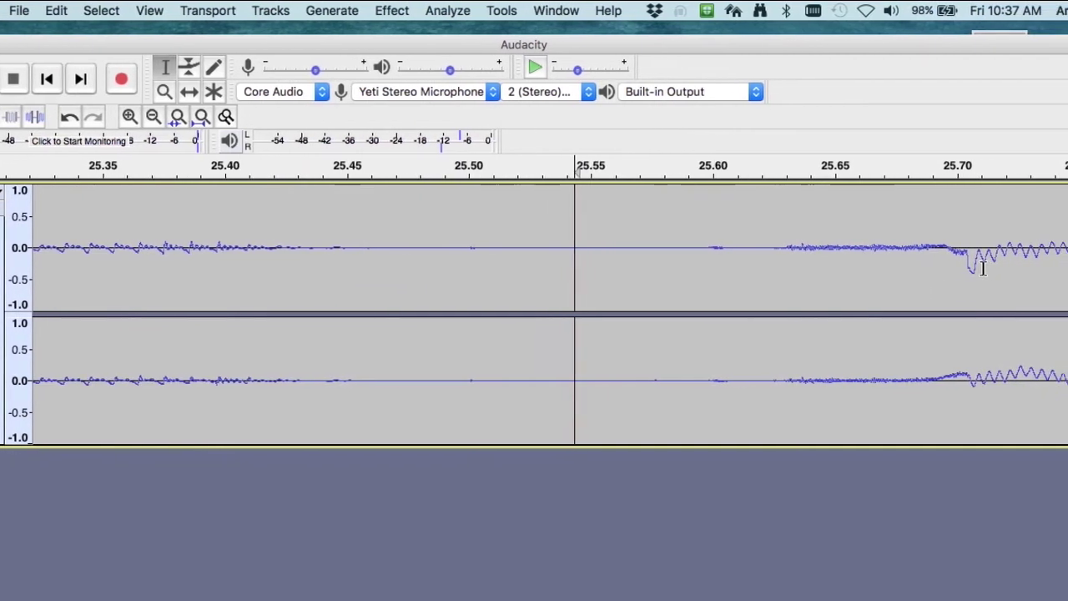
pyautogui.moveTo(1010, 266); pyautogui.dragTo(995, 266)
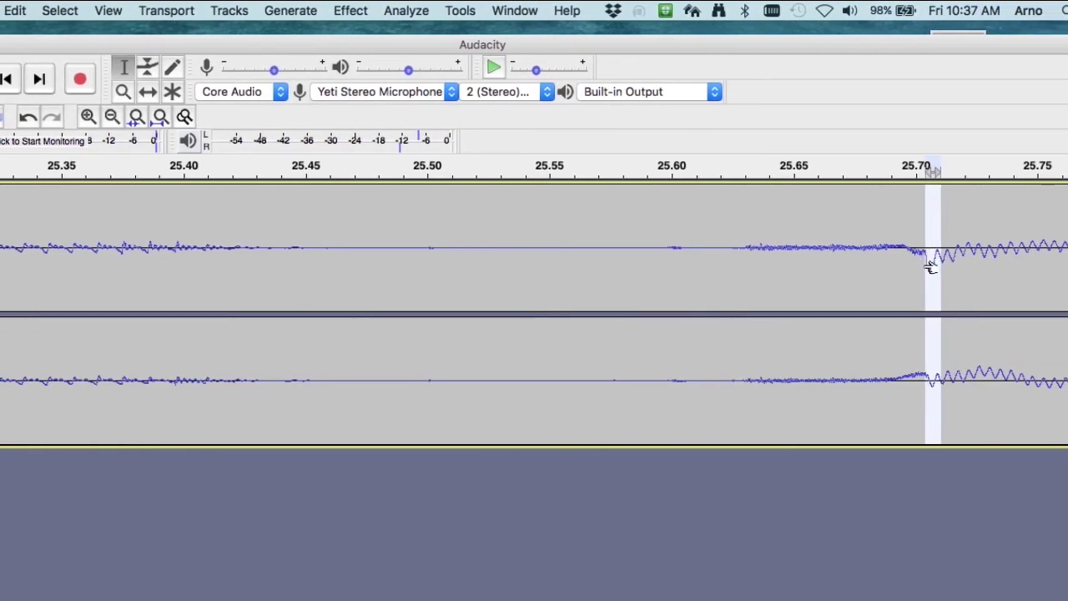
pyautogui.click(931, 267)
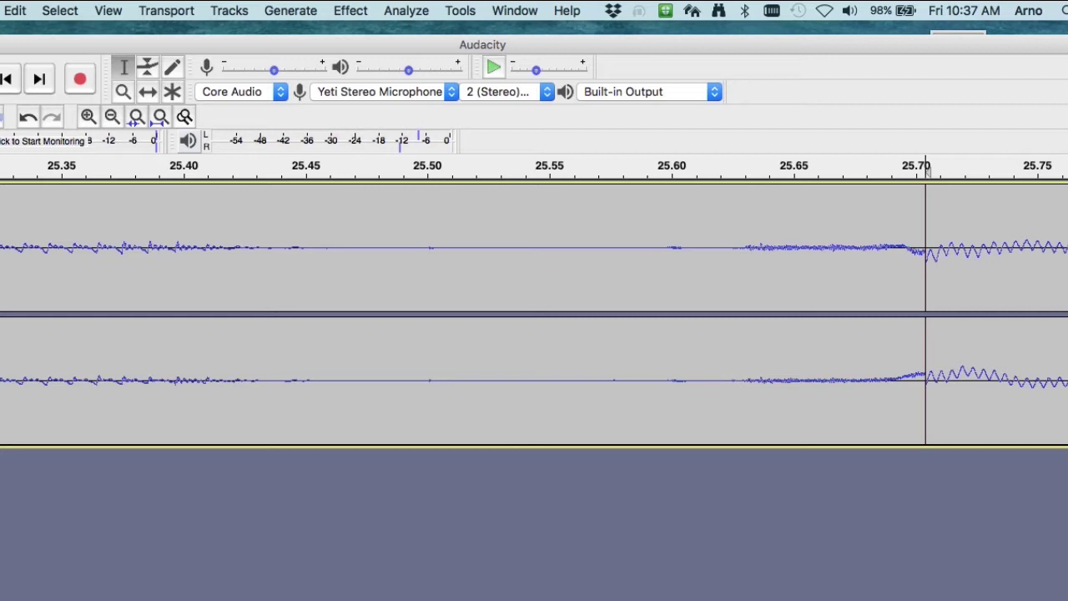
pyautogui.click(739, 173)
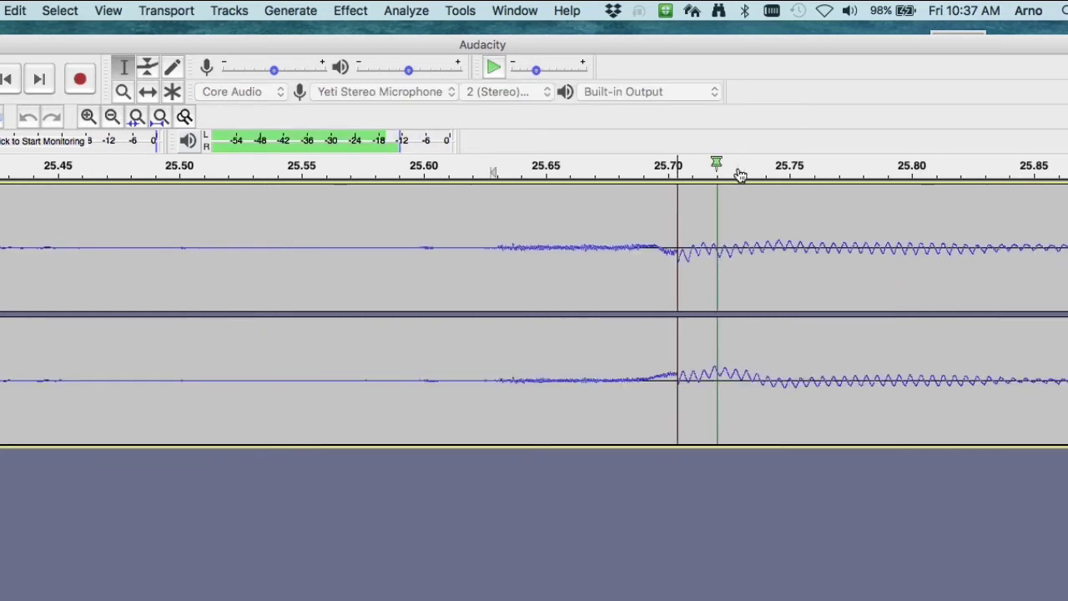
pyautogui.click(740, 172)
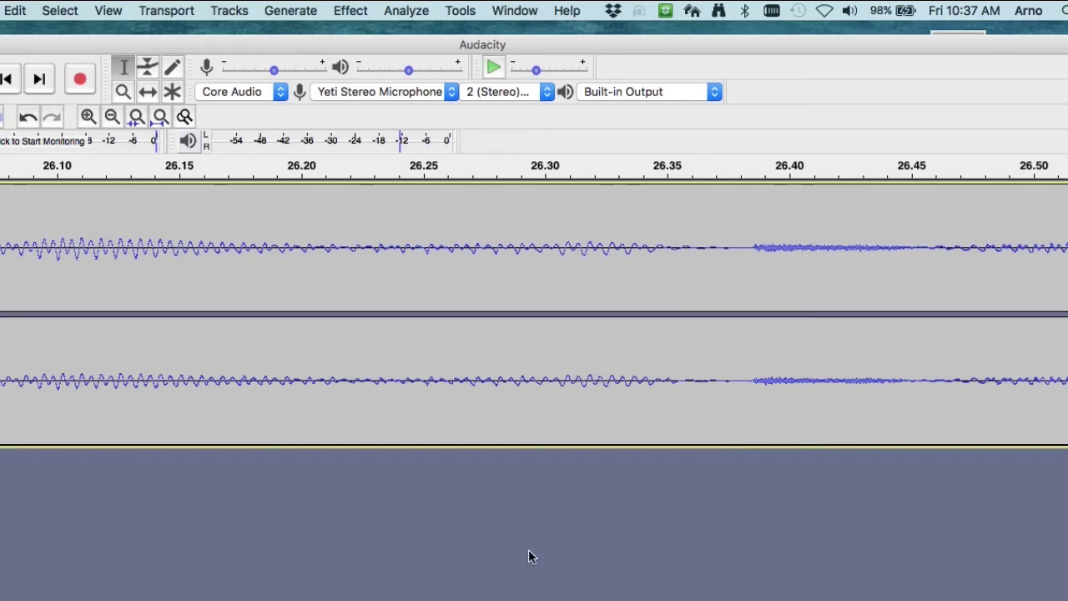
pyautogui.click(5, 79)
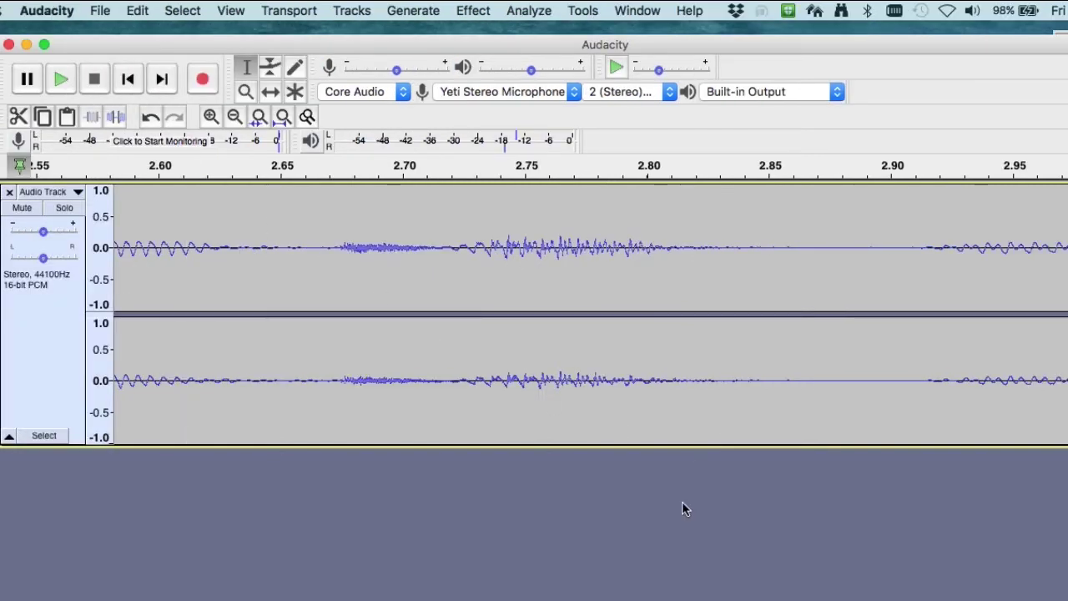
pyautogui.click(234, 117)
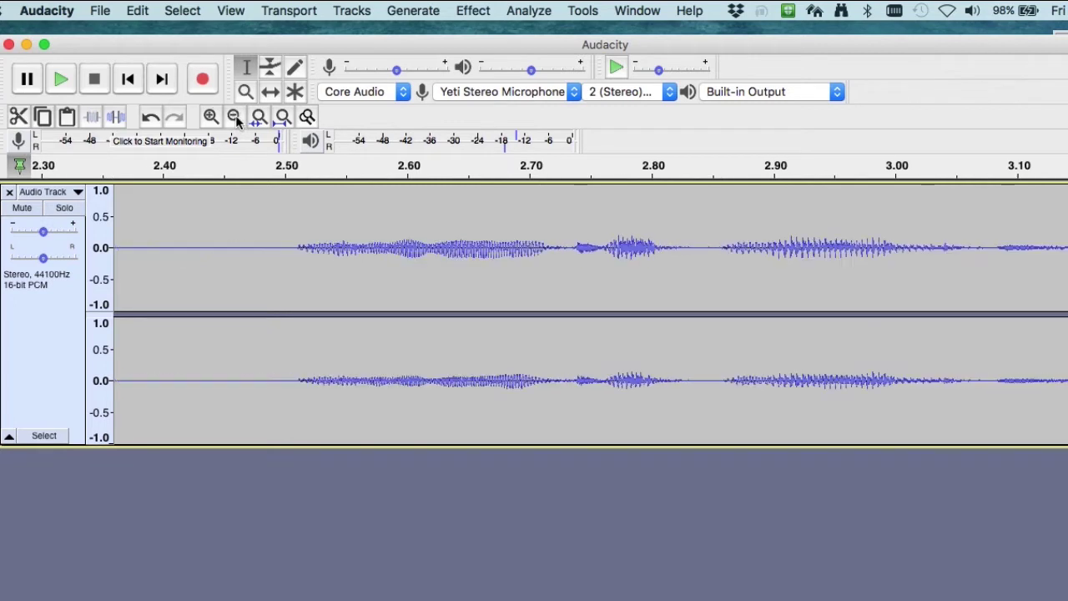
# Select the silent 0–2.1 s opening and capture a Noise Reduction noise profile from it.
pyautogui.click(234, 118)
pyautogui.click(235, 118)
pyautogui.click(235, 118)
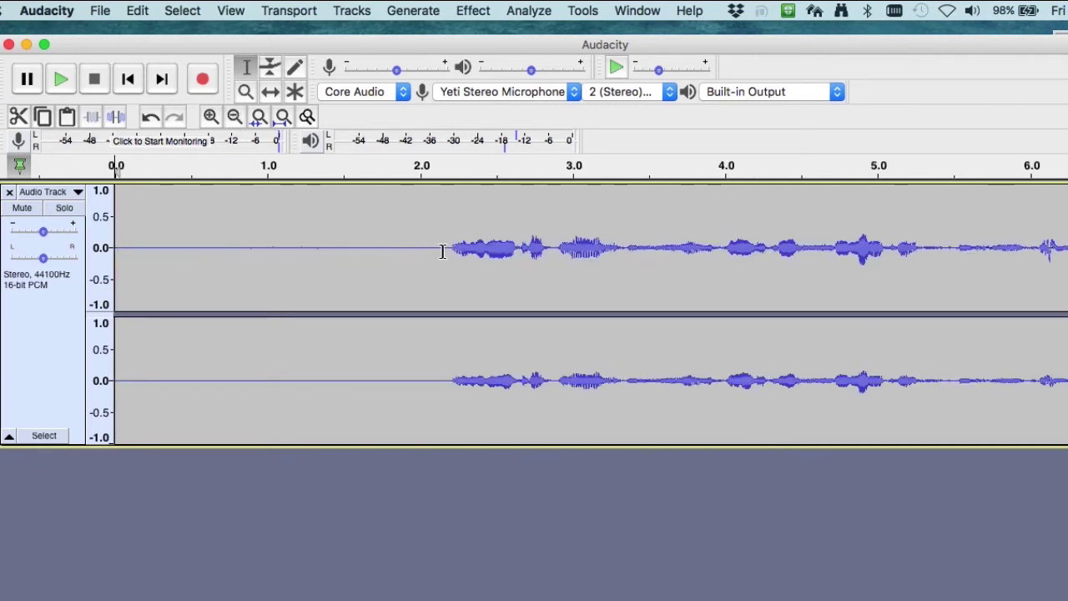
pyautogui.moveTo(438, 248); pyautogui.dragTo(38, 275)
pyautogui.click(211, 117)
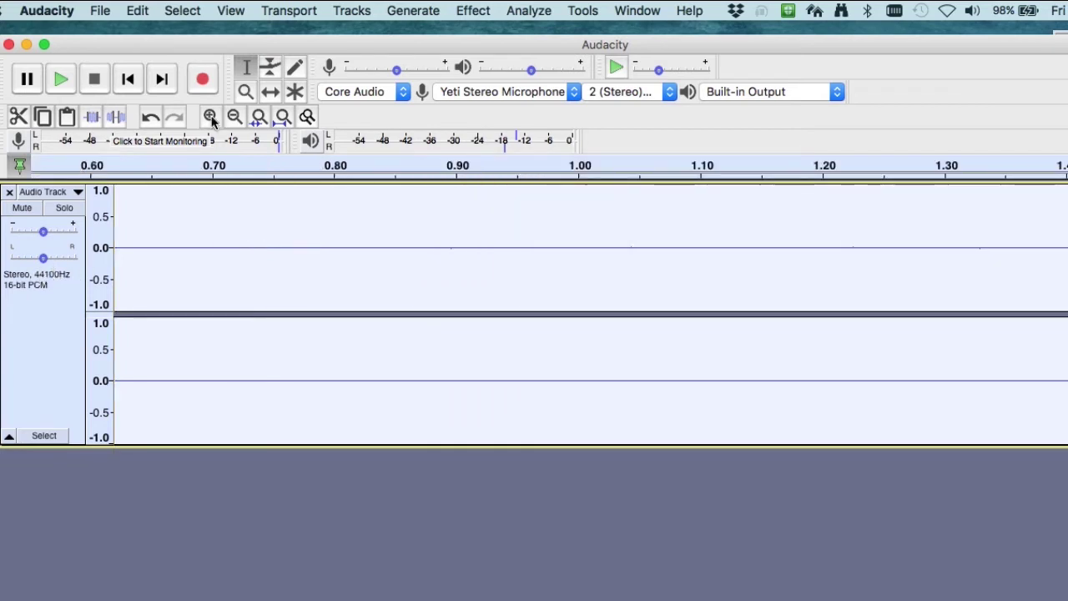
pyautogui.click(234, 117)
pyautogui.click(235, 117)
pyautogui.click(235, 117)
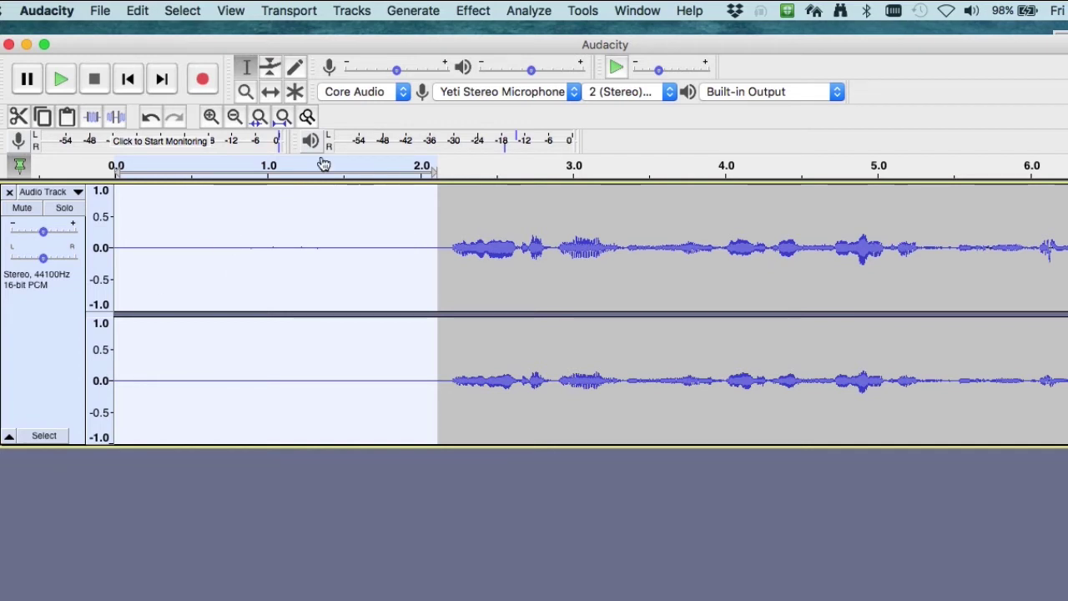
pyautogui.click(476, 12)
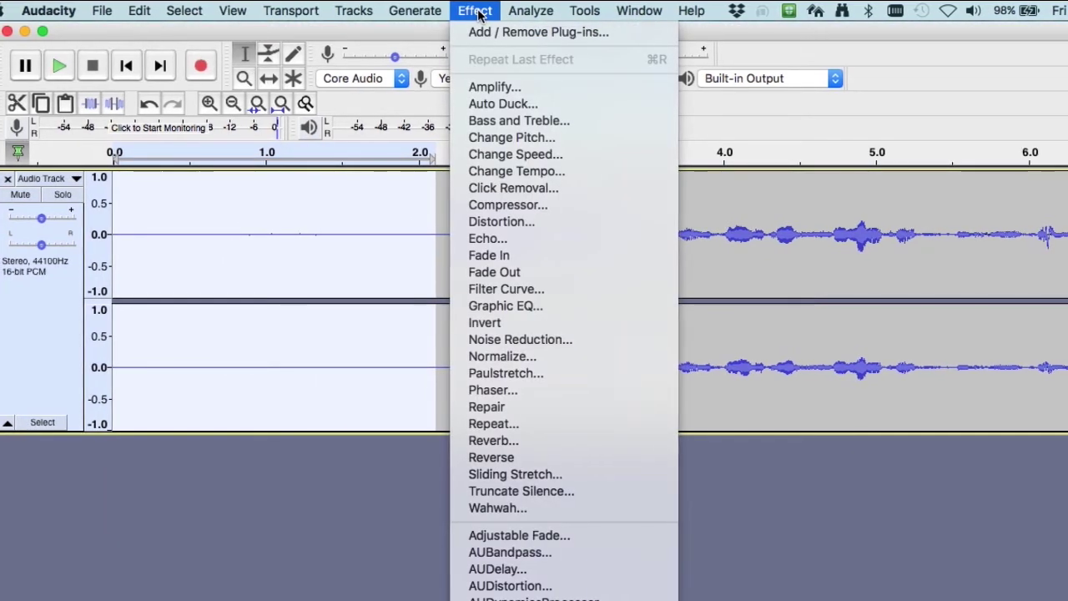
pyautogui.click(523, 340)
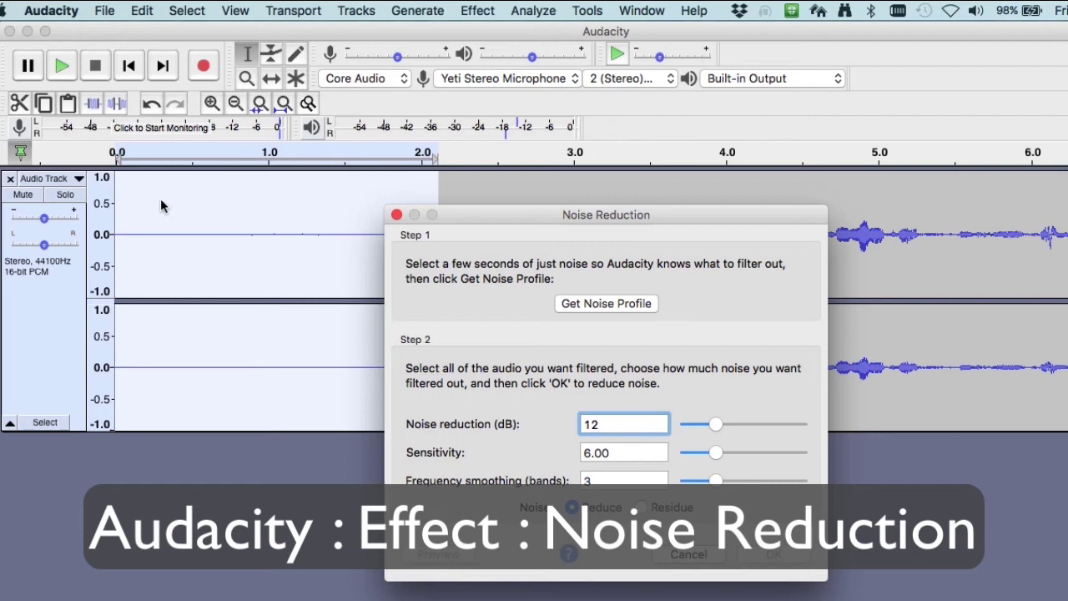
pyautogui.click(583, 302)
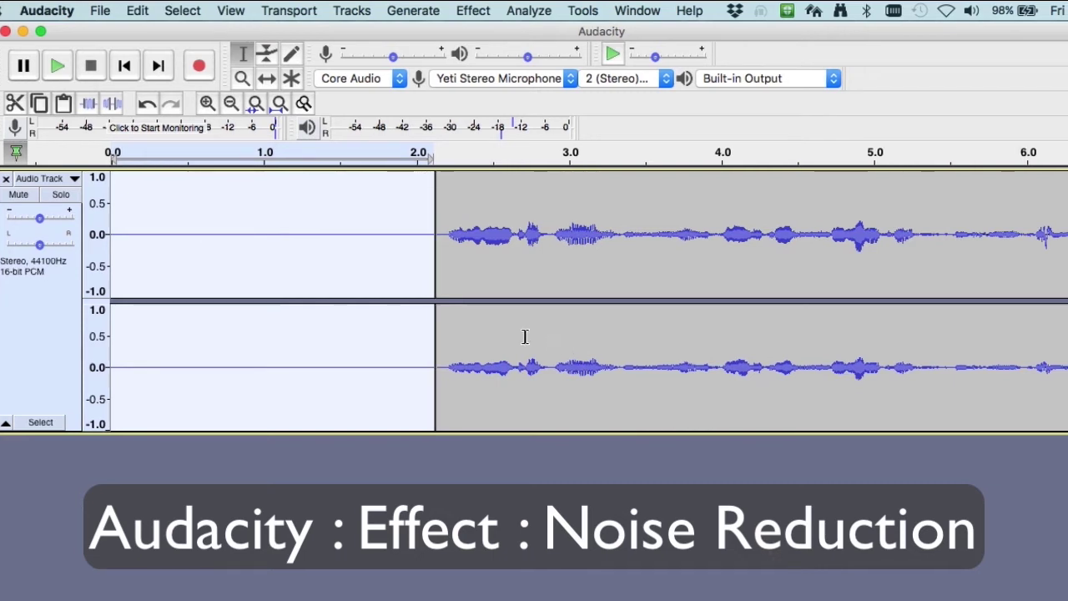
# Select the whole track and apply Noise Reduction at 12 dB, sensitivity 6.00, smoothing 3 bands.
pyautogui.press('super+a')
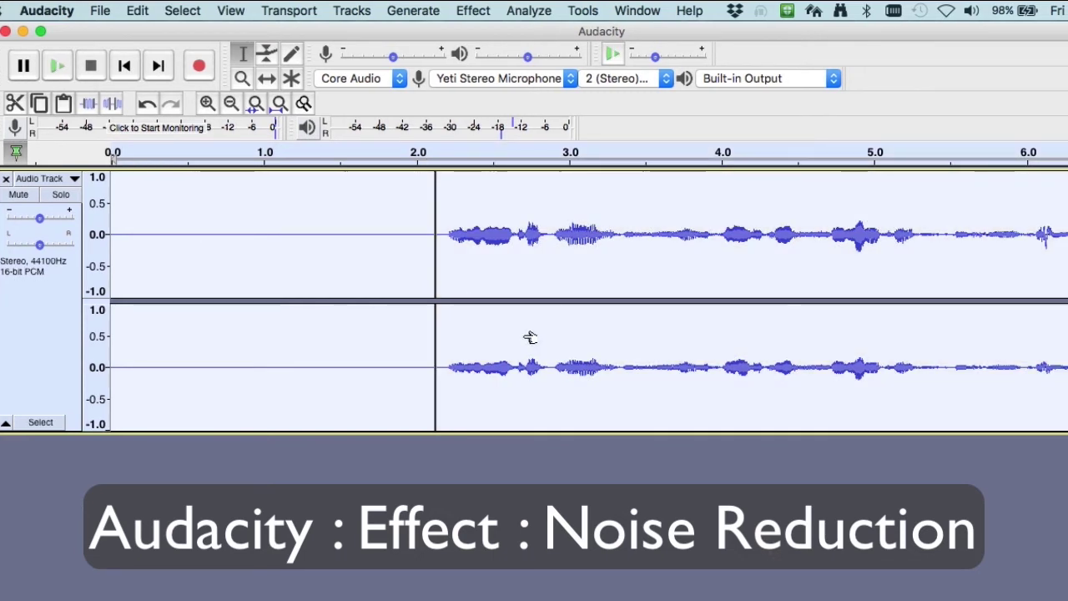
pyautogui.click(473, 12)
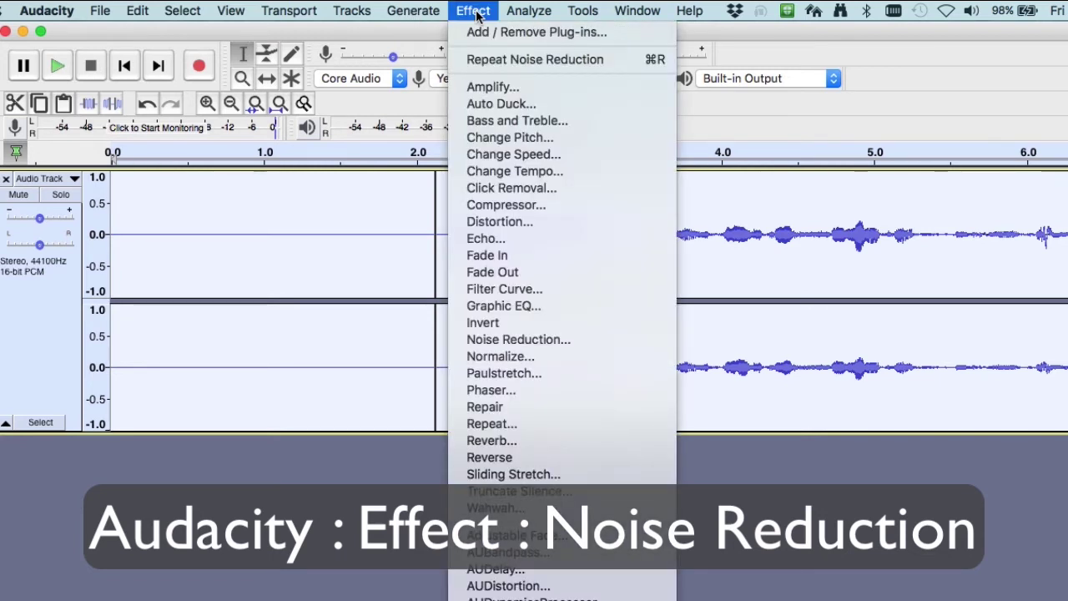
pyautogui.click(503, 339)
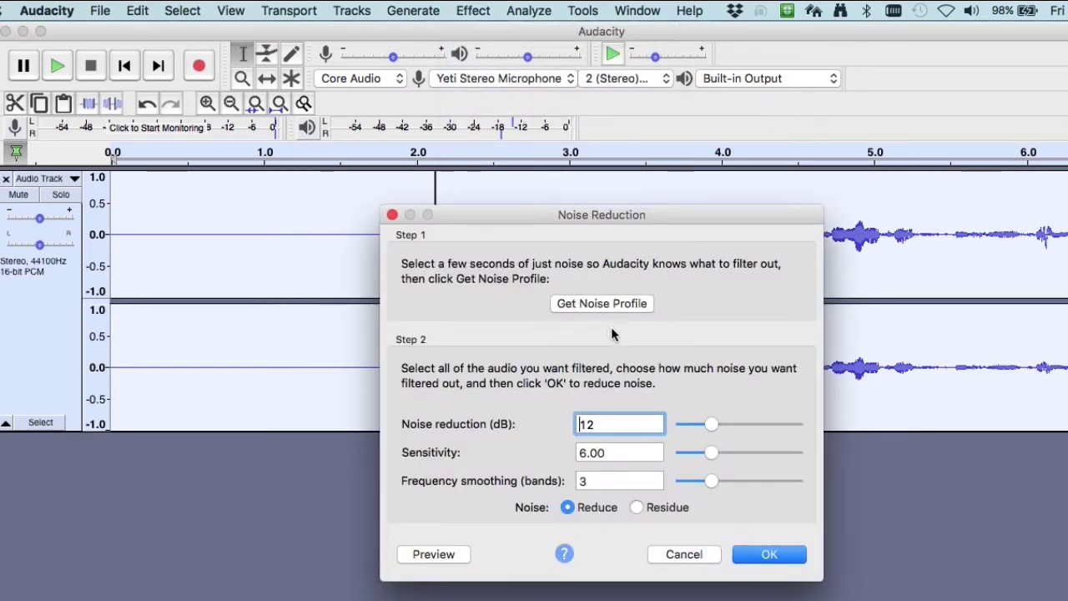
pyautogui.click(776, 558)
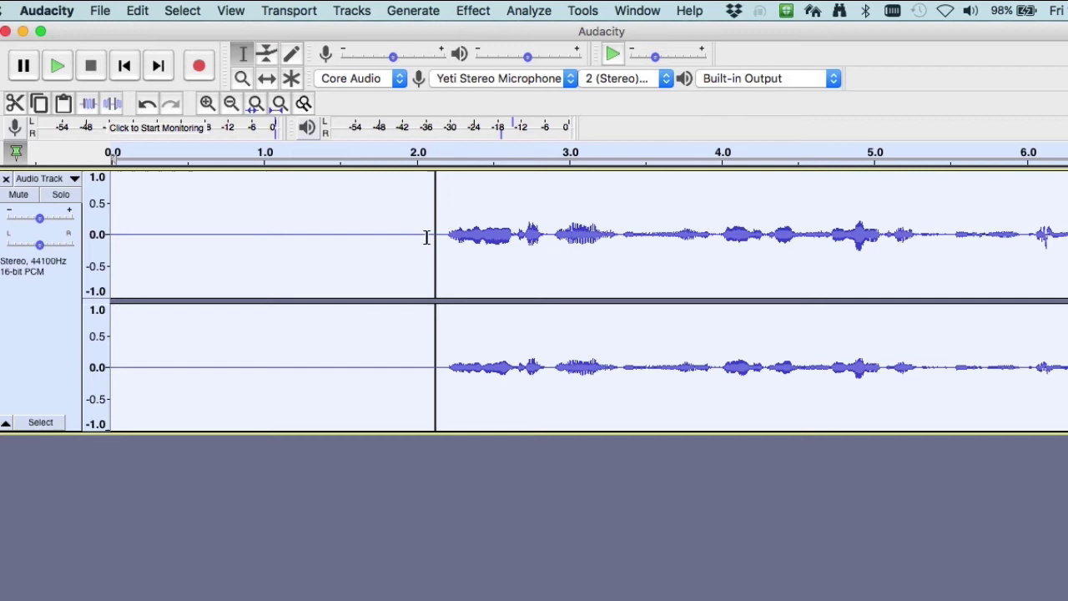
# Delete the silent opening from 0 to about 1.95 s and play back the trimmed take.
pyautogui.press('super+z')
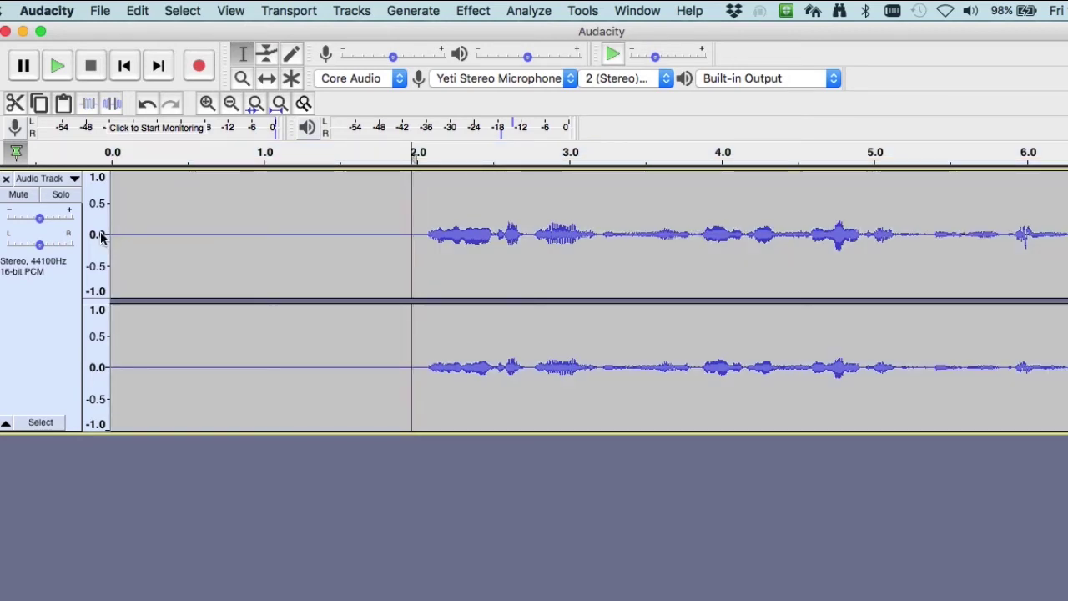
pyautogui.moveTo(111, 237); pyautogui.dragTo(411, 239)
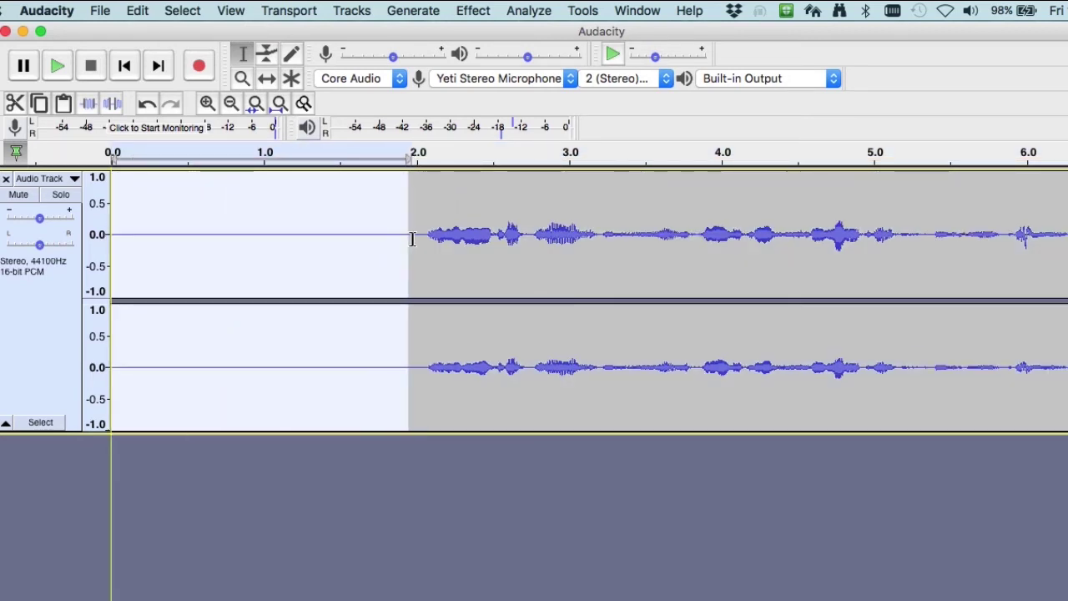
pyautogui.press('BackSpace')
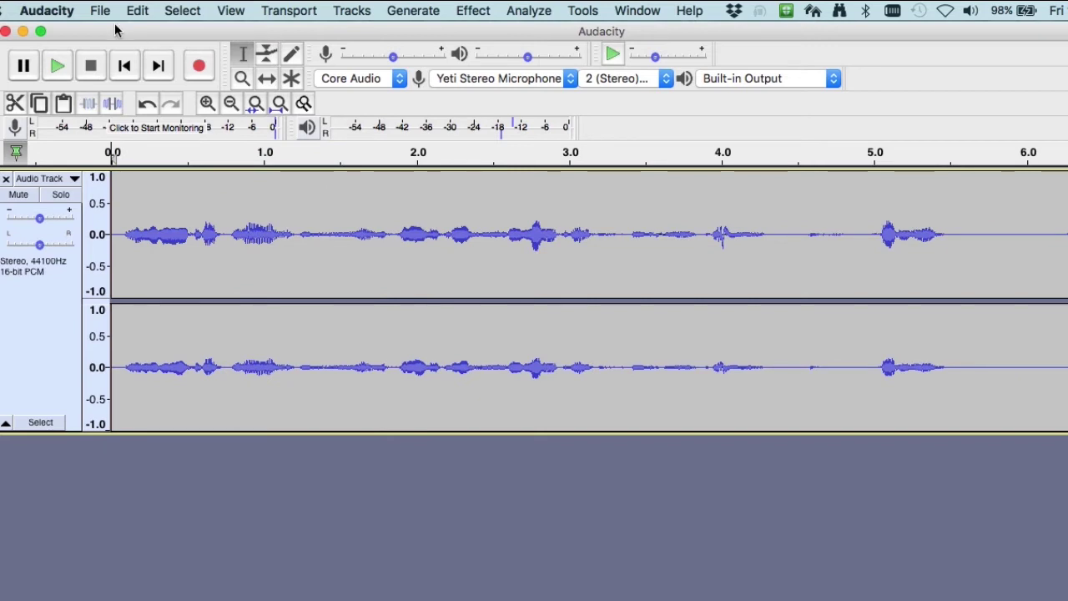
pyautogui.click(57, 66)
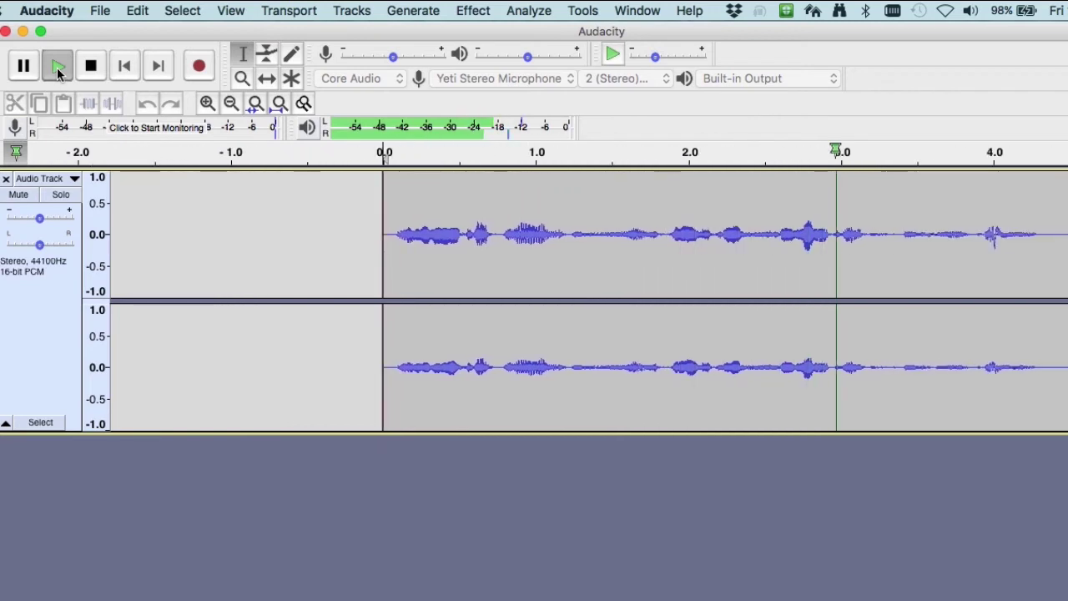
pyautogui.click(91, 67)
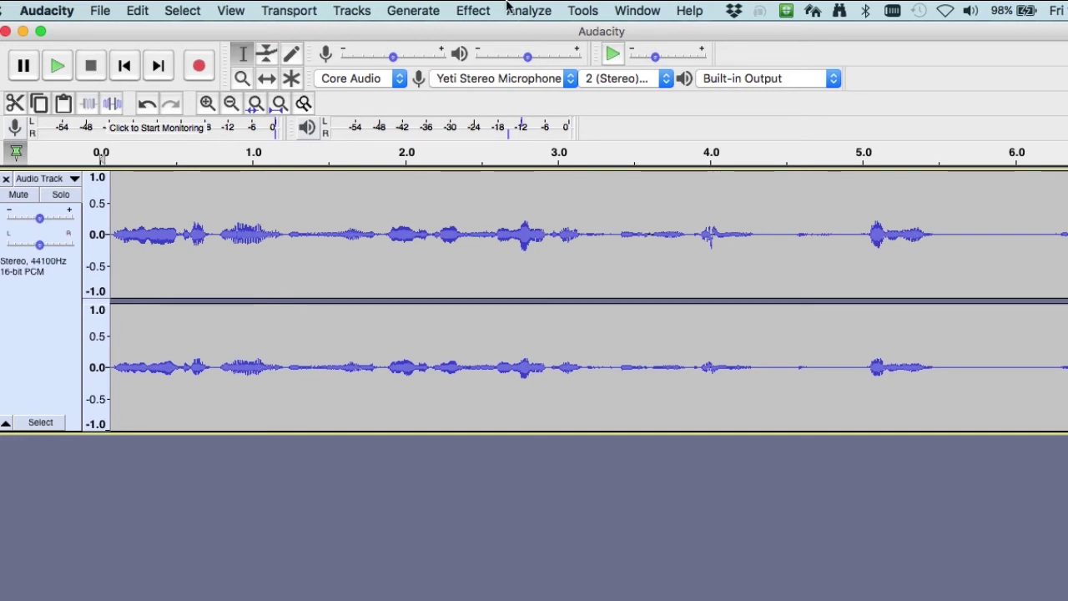
pyautogui.click(474, 11)
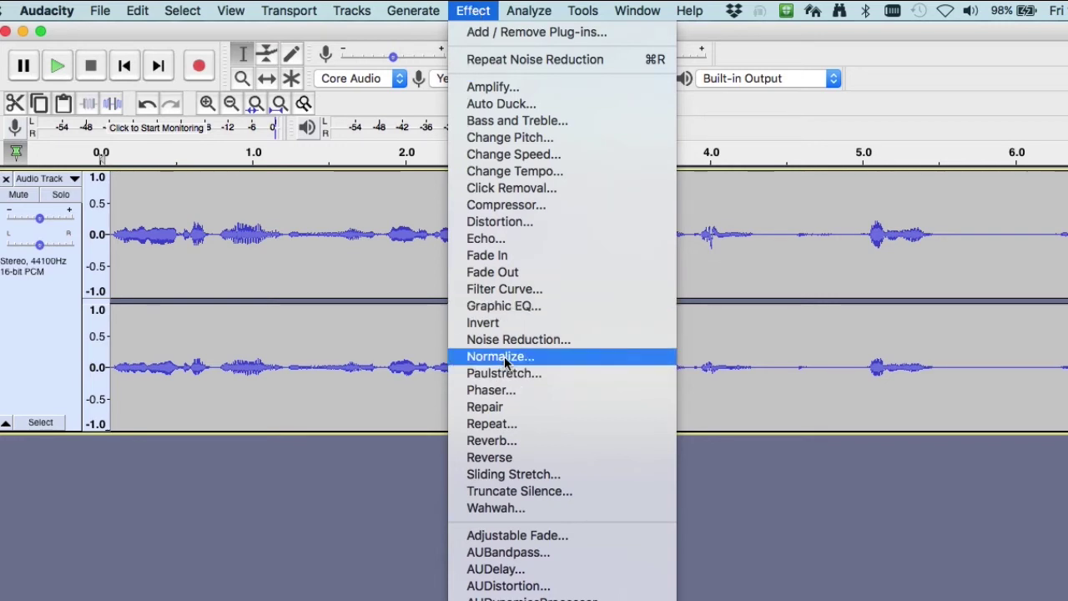
# Select the entire zoomed-out track and apply Normalize with a -2.0 dB peak amplitude.
pyautogui.click(230, 104)
pyautogui.click(230, 104)
pyautogui.click(230, 103)
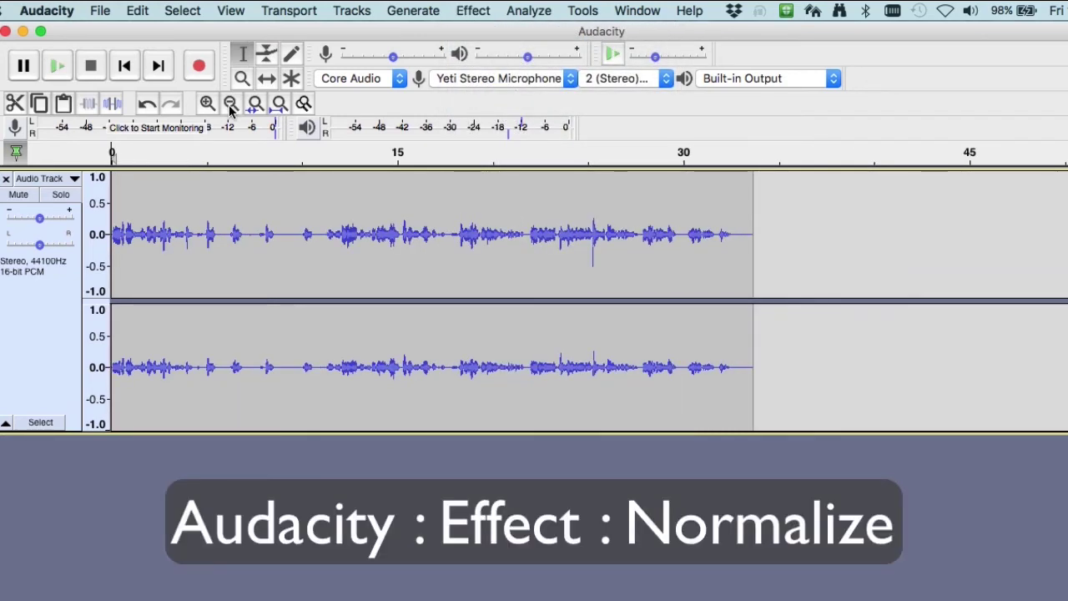
pyautogui.press('super+a')
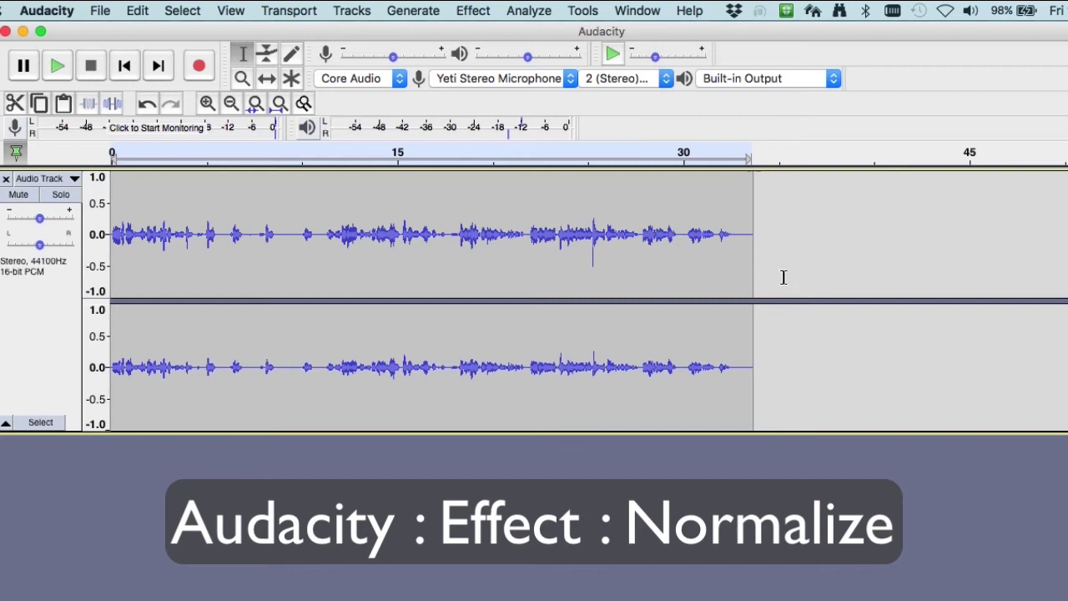
pyautogui.moveTo(790, 222); pyautogui.dragTo(36, 218)
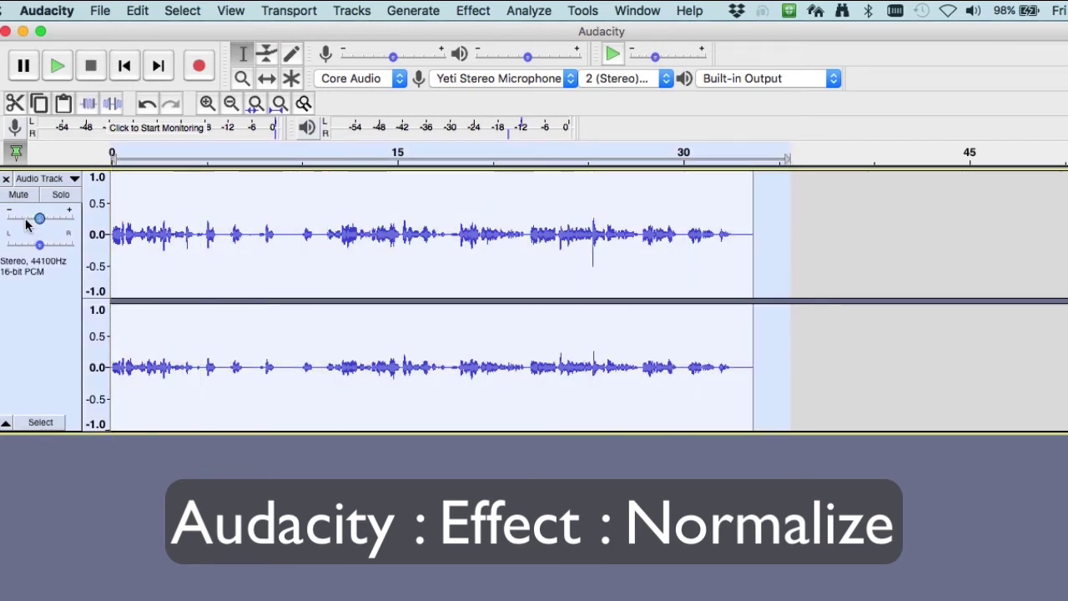
pyautogui.click(465, 12)
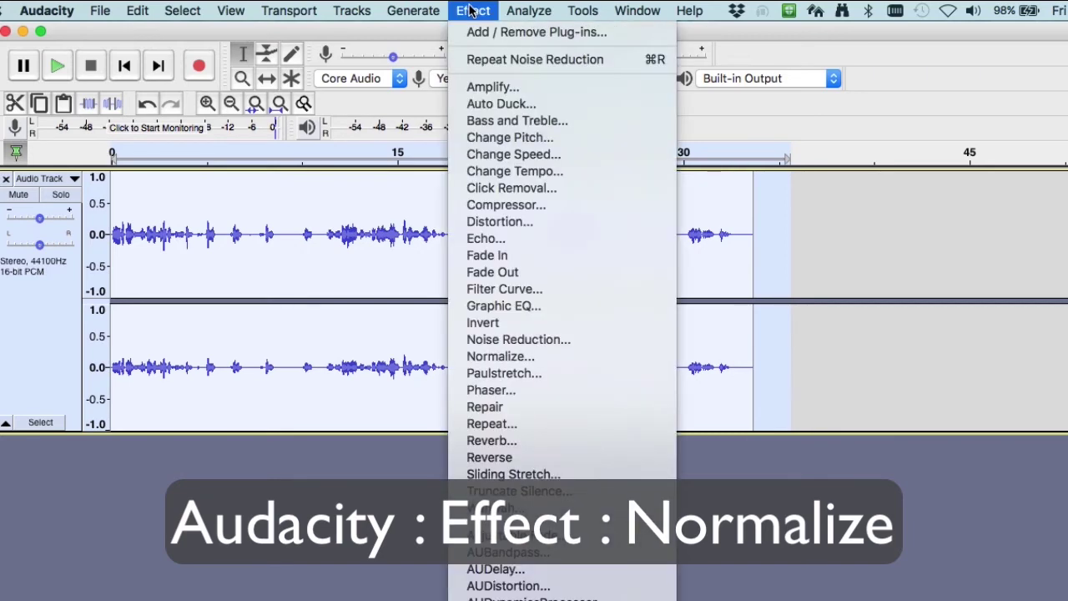
pyautogui.click(498, 361)
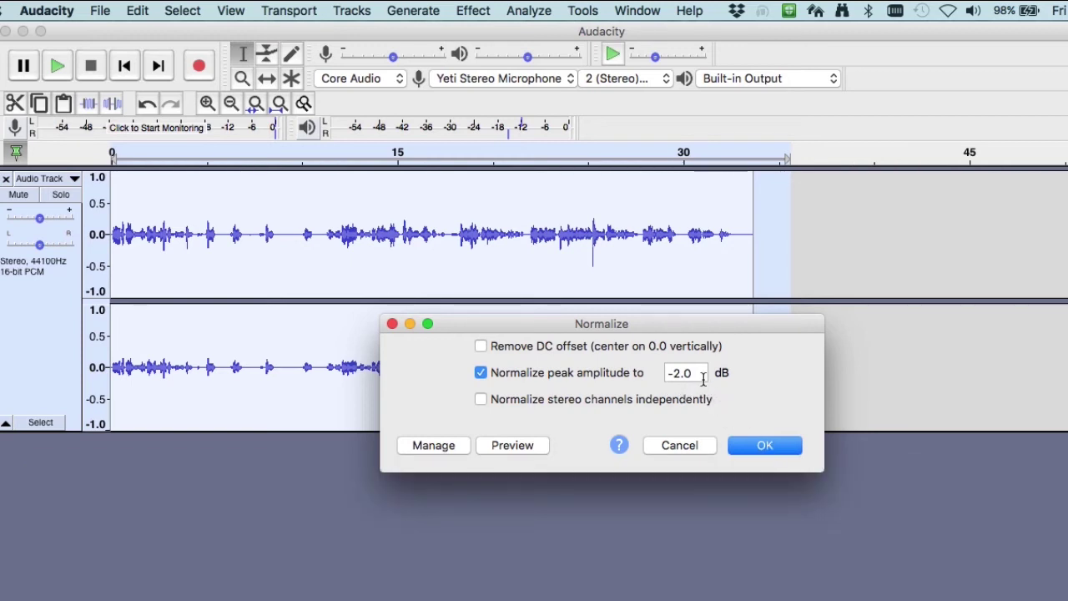
pyautogui.click(767, 445)
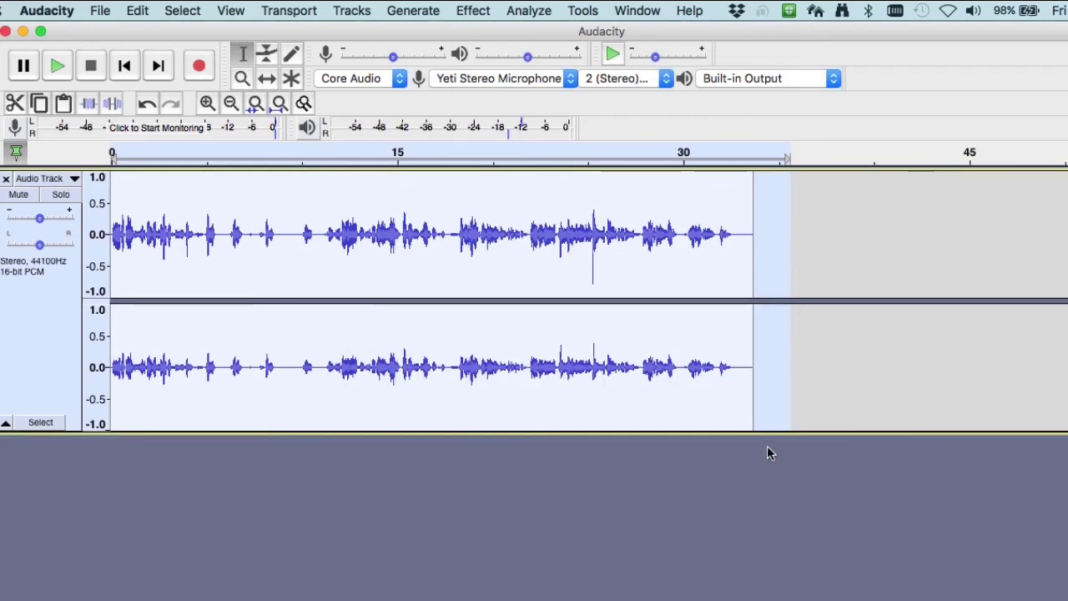
# Apply the Graphic EQ effect using the AM Radio factory preset curve.
pyautogui.click(467, 12)
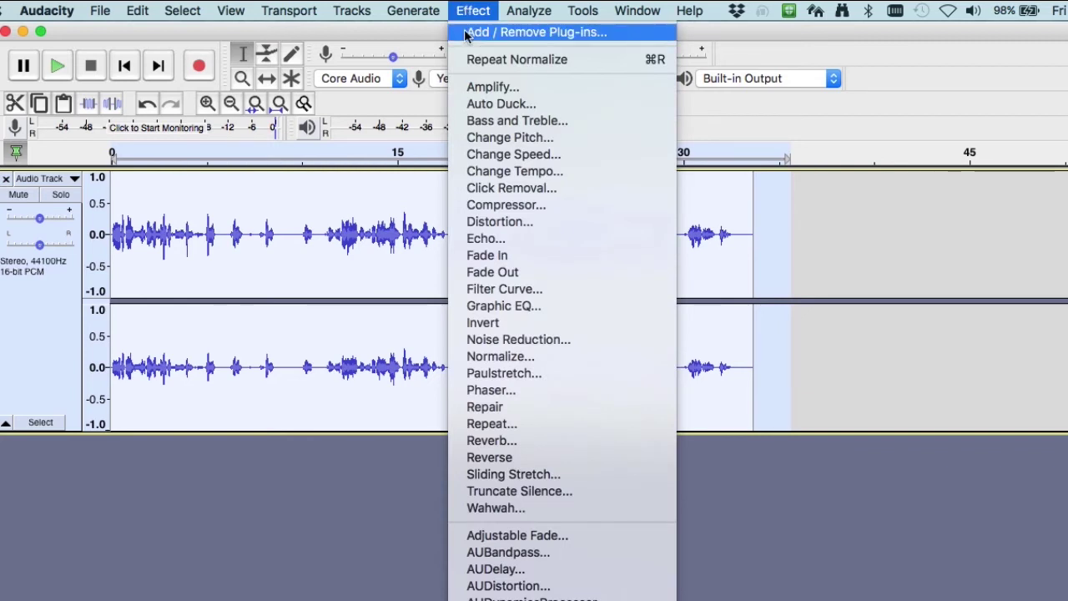
pyautogui.click(534, 305)
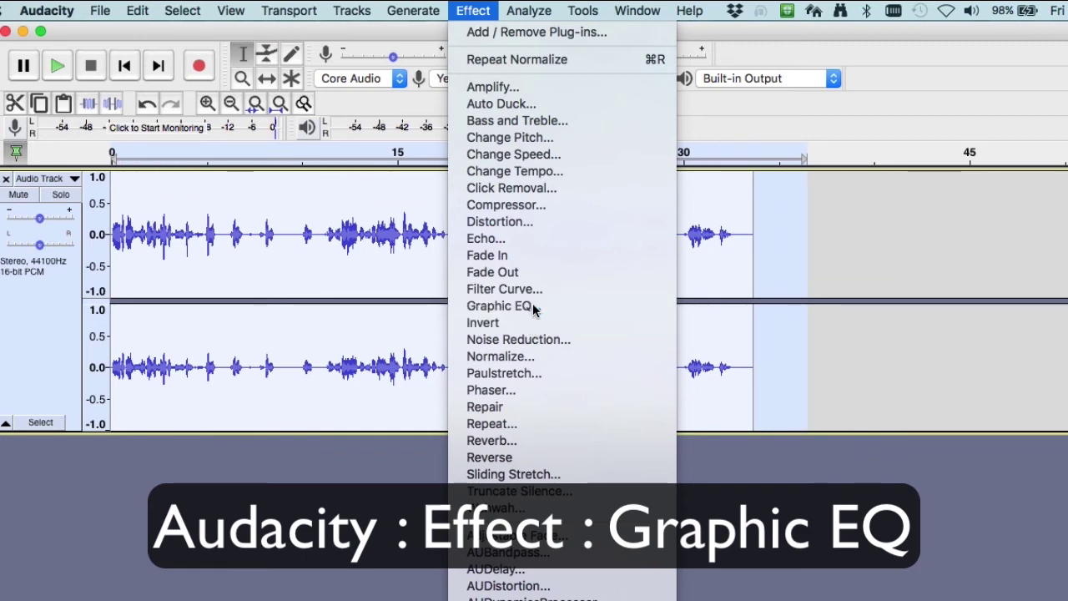
pyautogui.moveTo(533, 311)
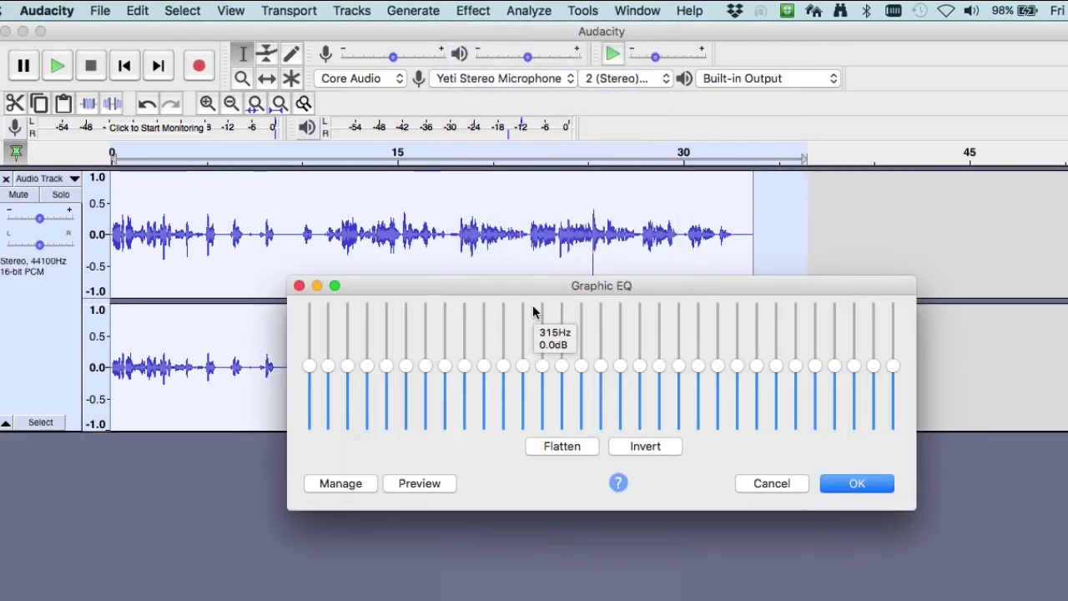
pyautogui.click(344, 484)
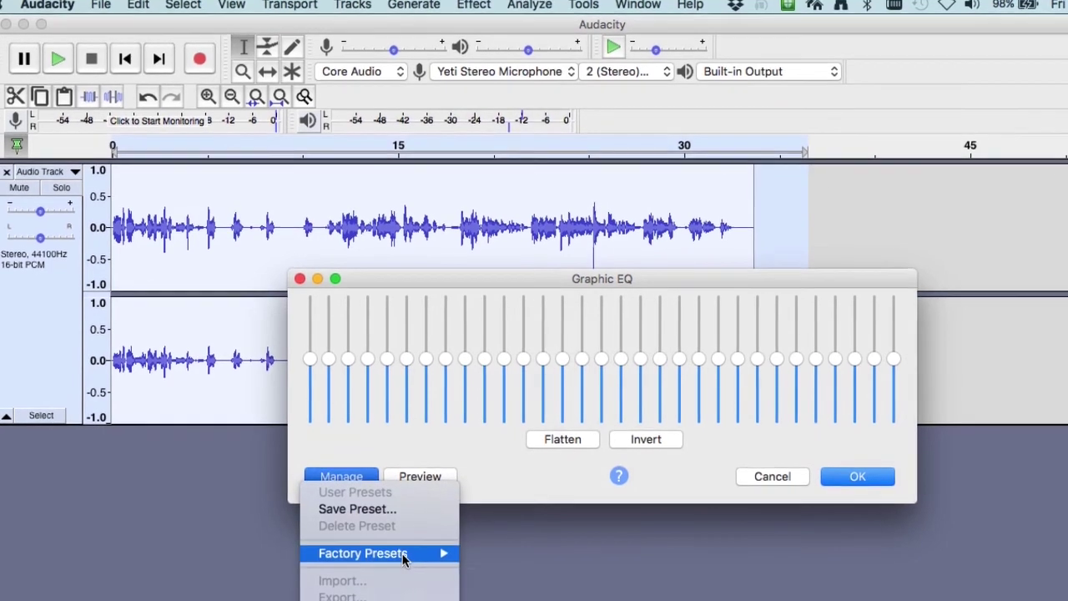
pyautogui.moveTo(409, 560)
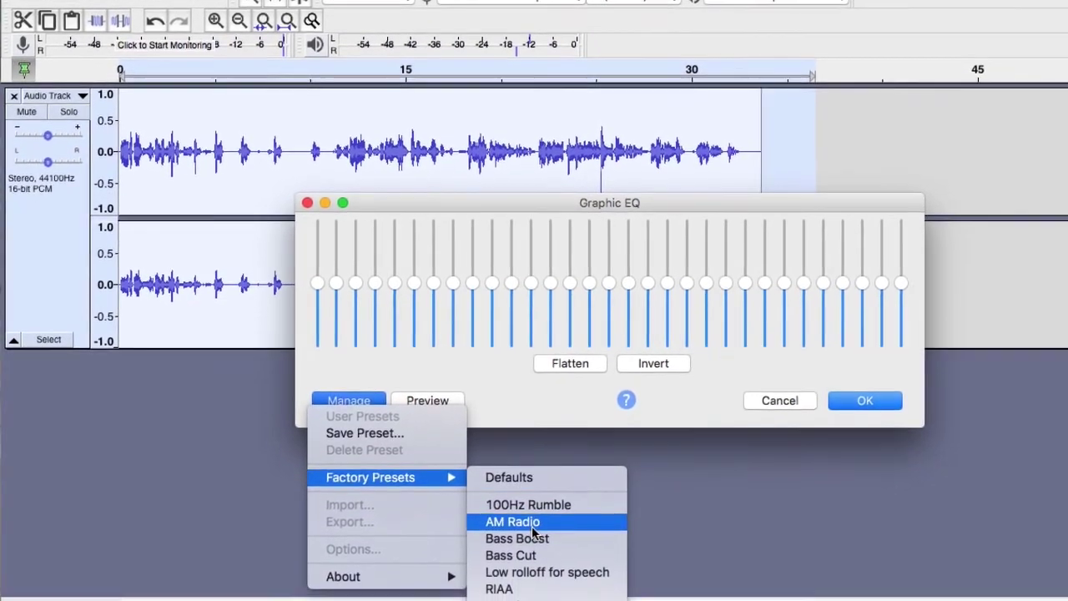
pyautogui.click(525, 531)
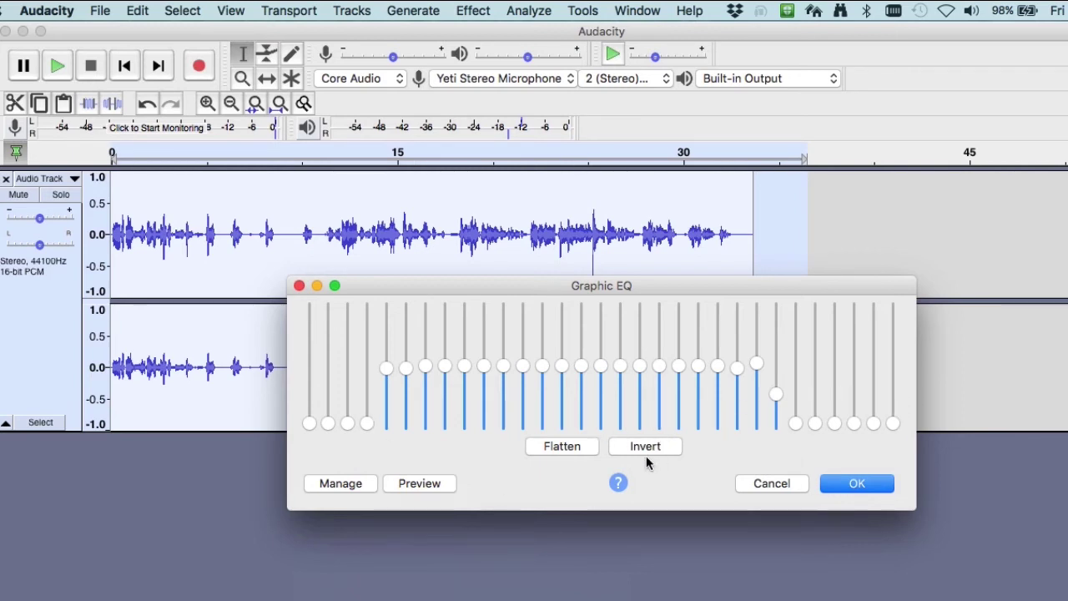
pyautogui.click(865, 482)
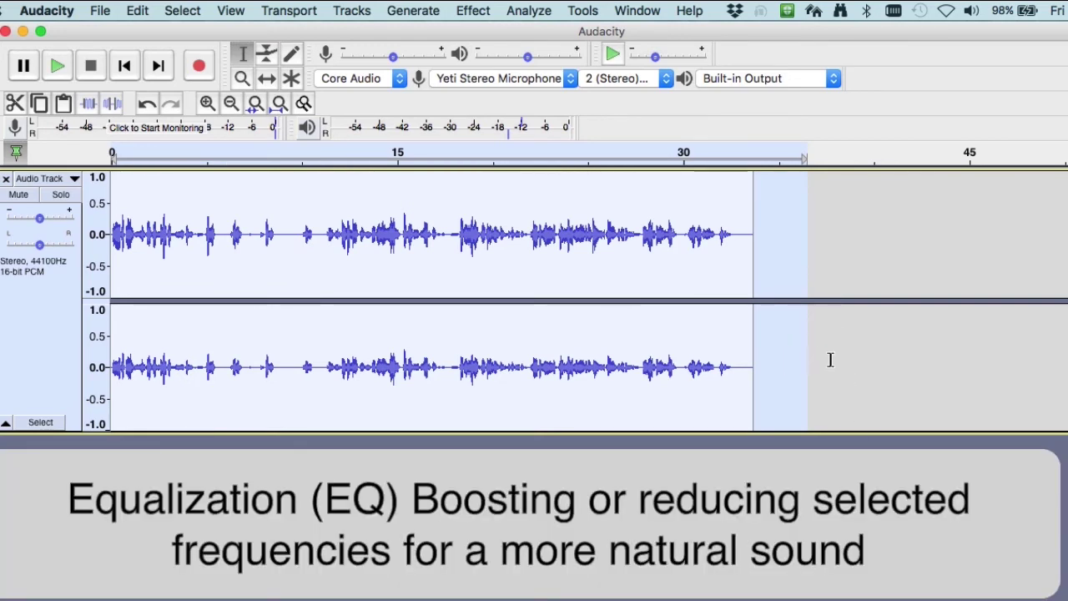
pyautogui.moveTo(834, 364); pyautogui.dragTo(6, 300)
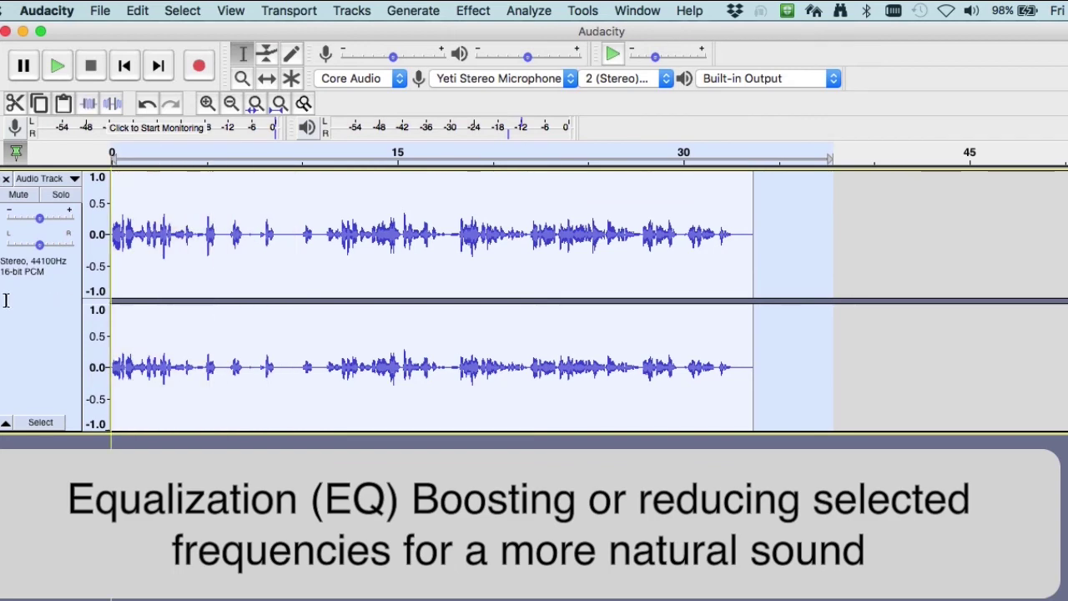
pyautogui.click(483, 13)
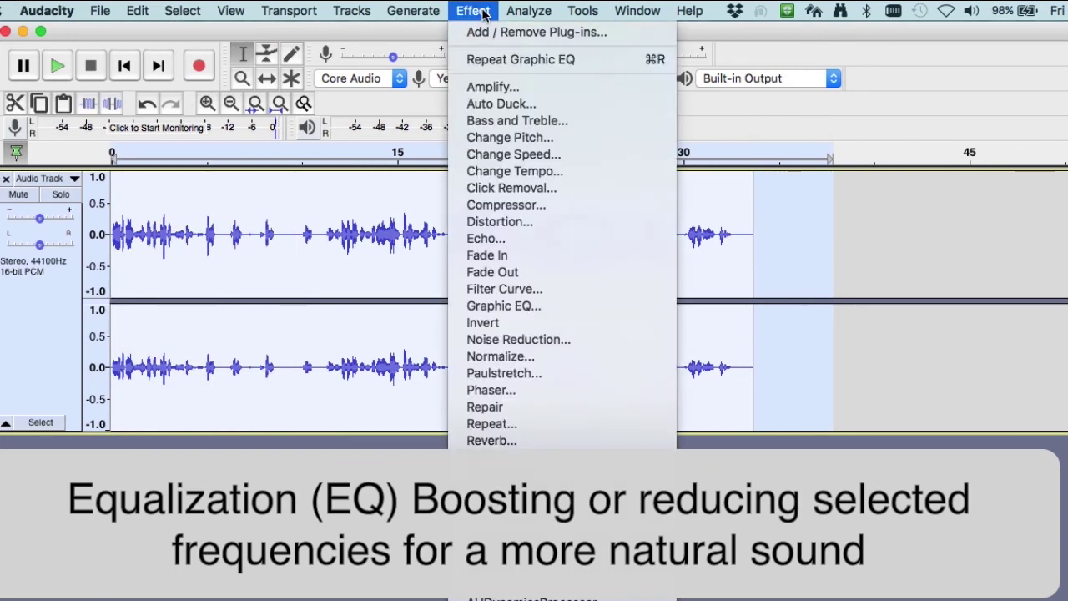
pyautogui.click(506, 204)
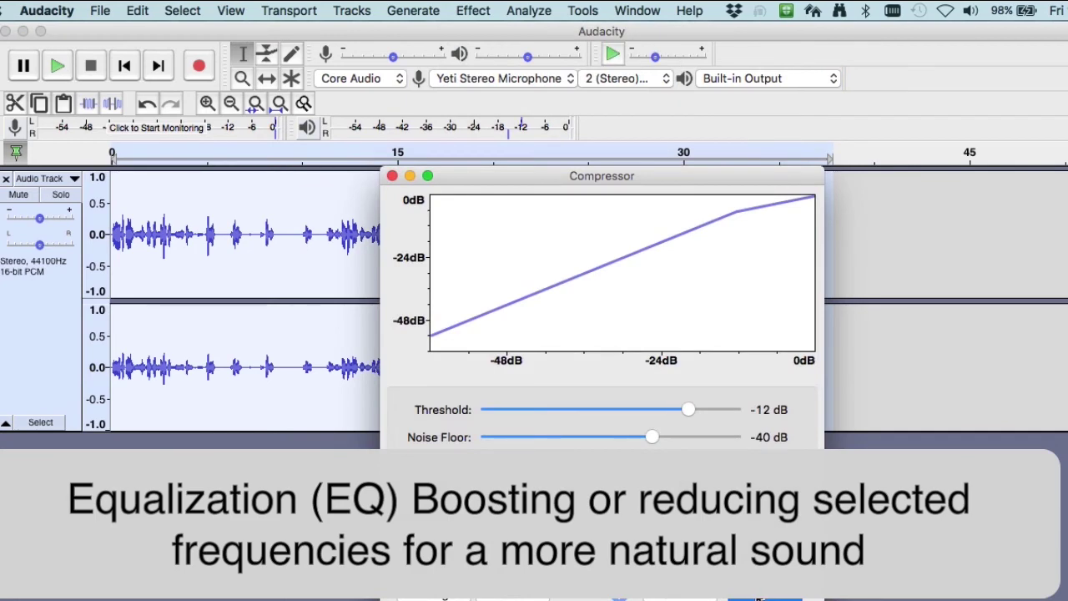
pyautogui.click(760, 593)
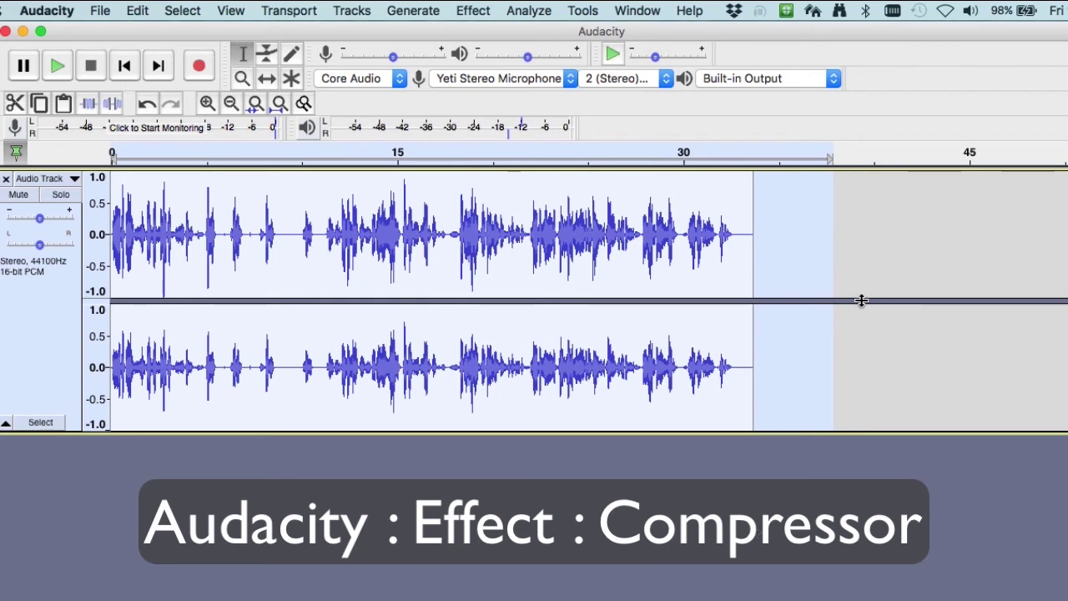
pyautogui.moveTo(845, 314); pyautogui.dragTo(105, 301)
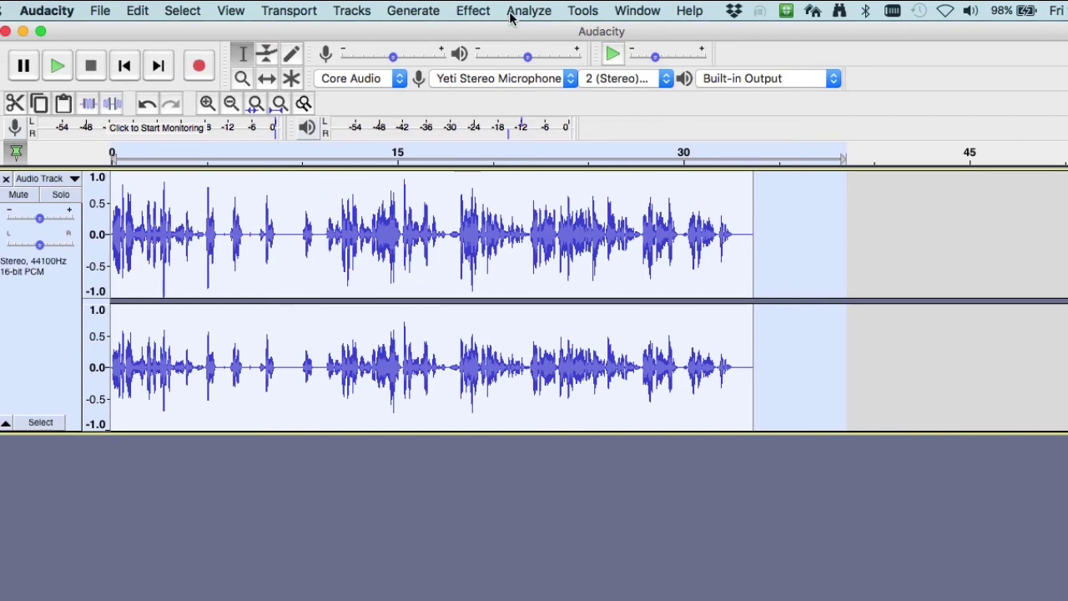
# Run a second Normalize pass on the compressed take, keeping the -2.0 dB peak setting.
pyautogui.click(471, 10)
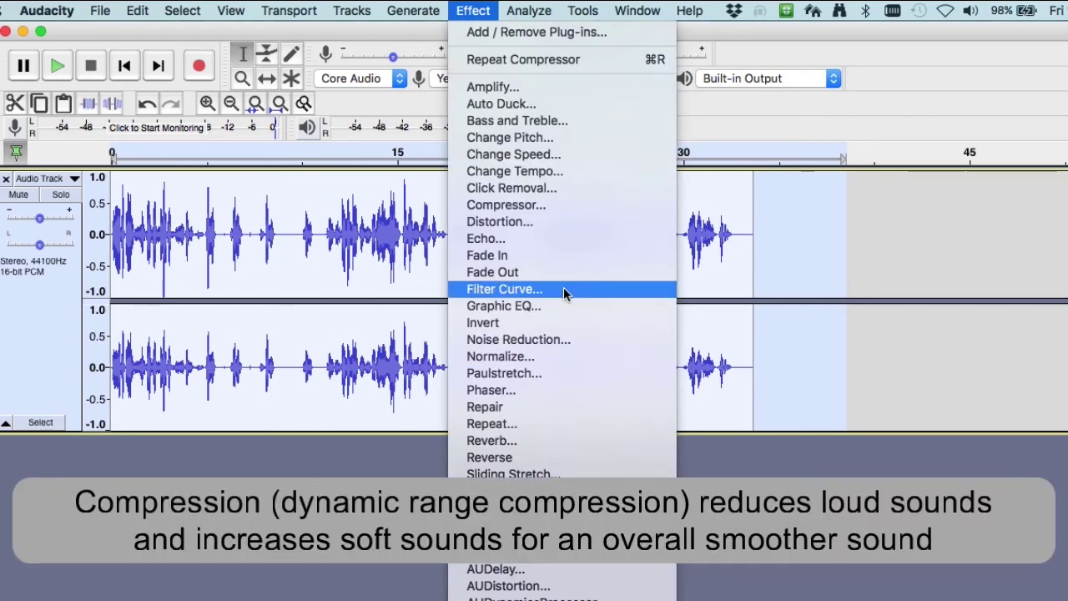
pyautogui.click(559, 358)
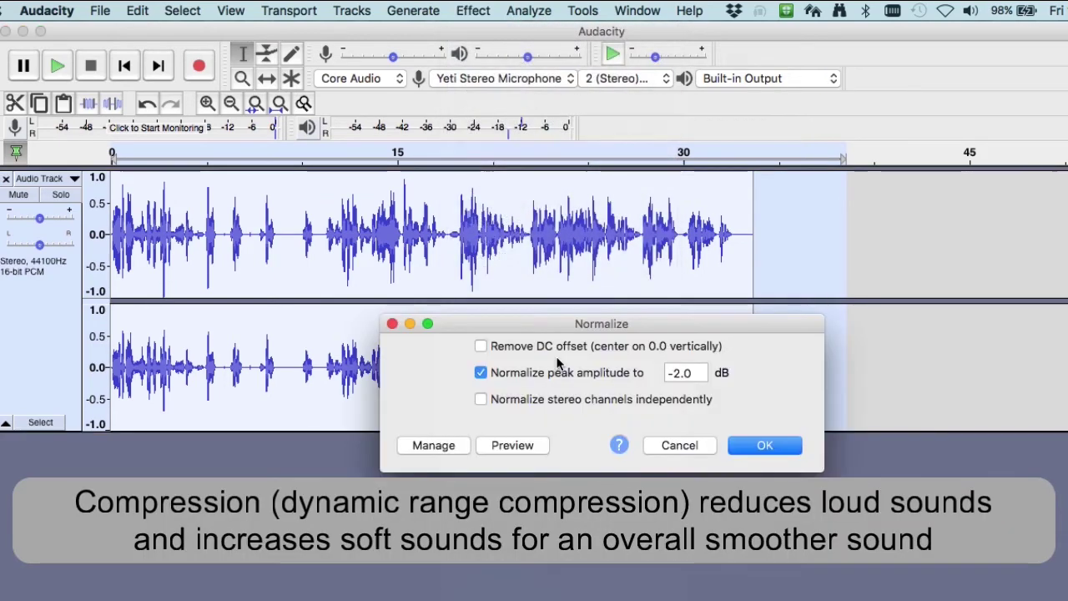
pyautogui.click(776, 447)
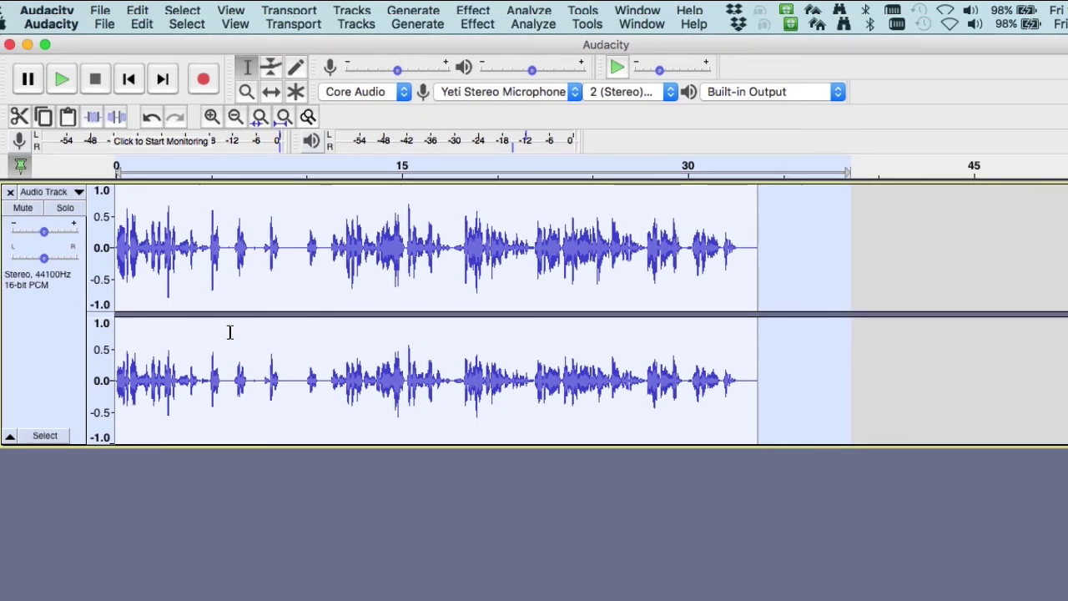
pyautogui.click(62, 80)
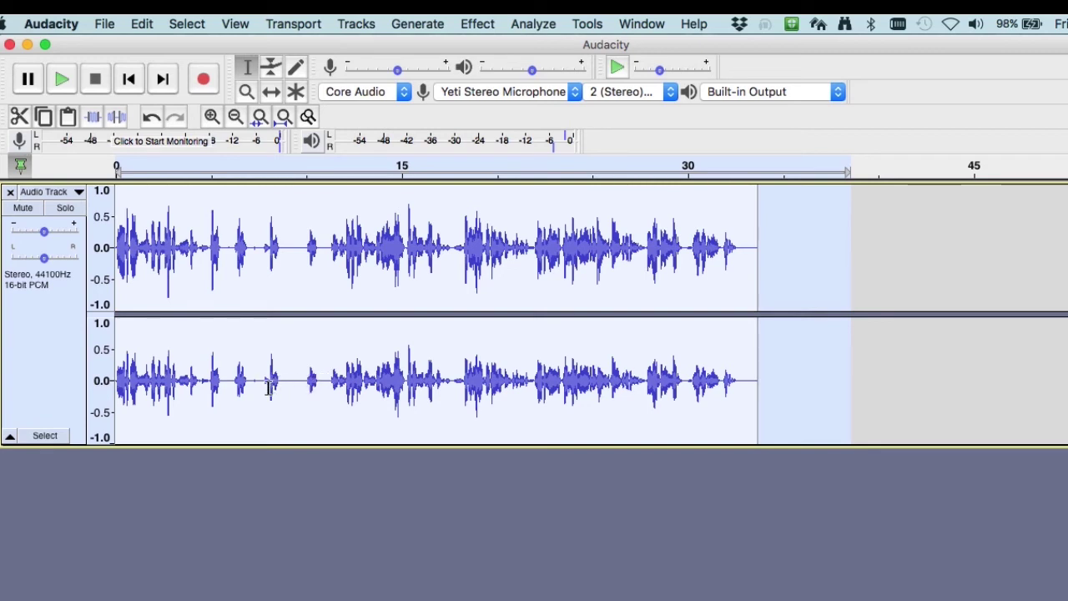
# Zoom in on the waveform and delete the gappy audio between about 4.85 s and 11.2 s.
pyautogui.click(212, 117)
pyautogui.doubleClick(212, 117)
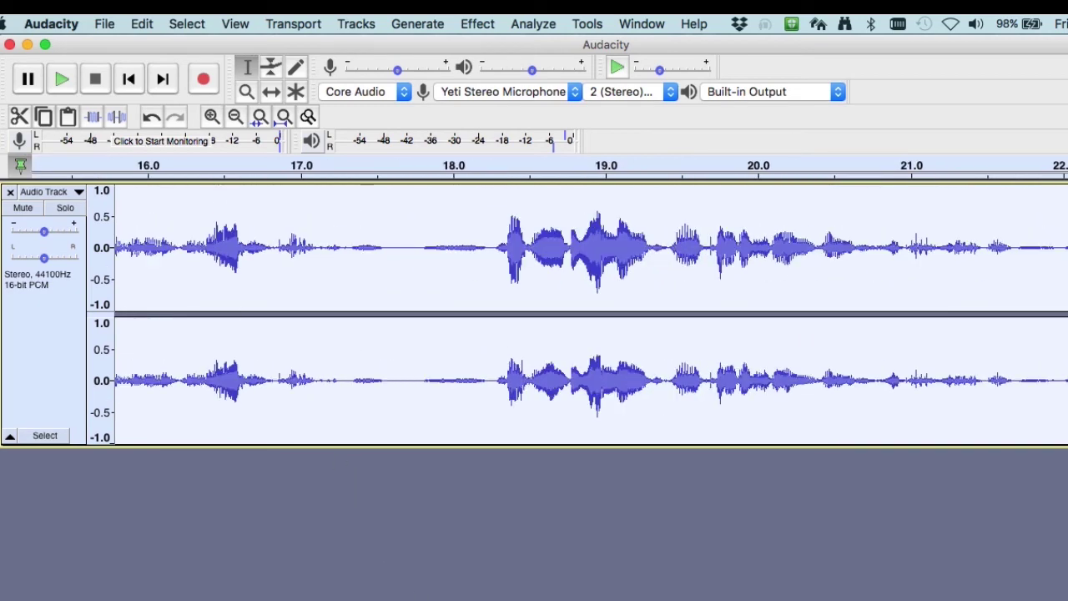
pyautogui.hscroll(-10, 584, 317)
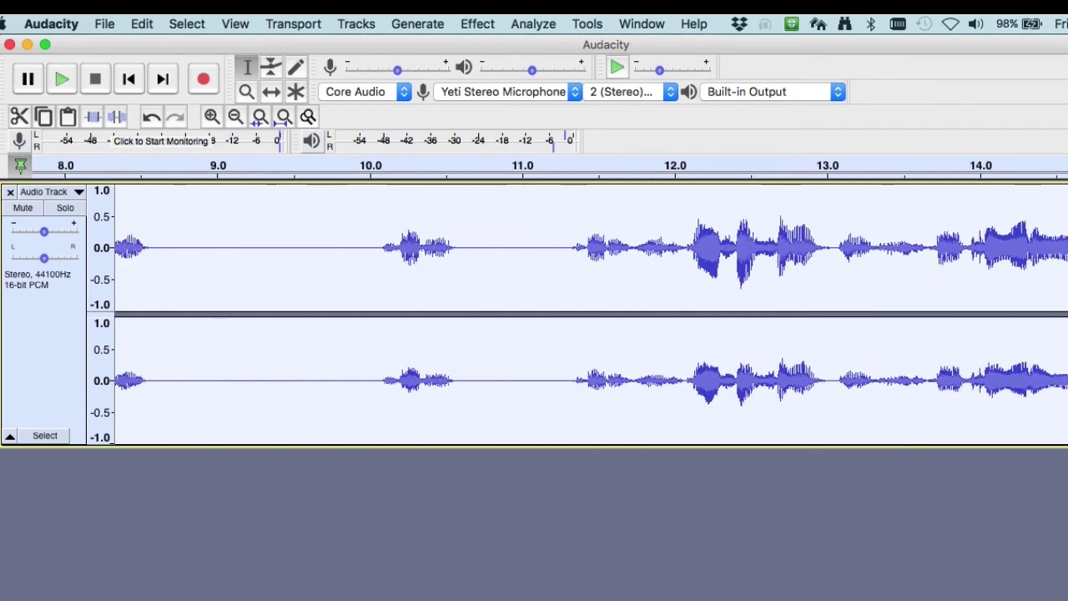
pyautogui.hscroll(-5, 534, 318)
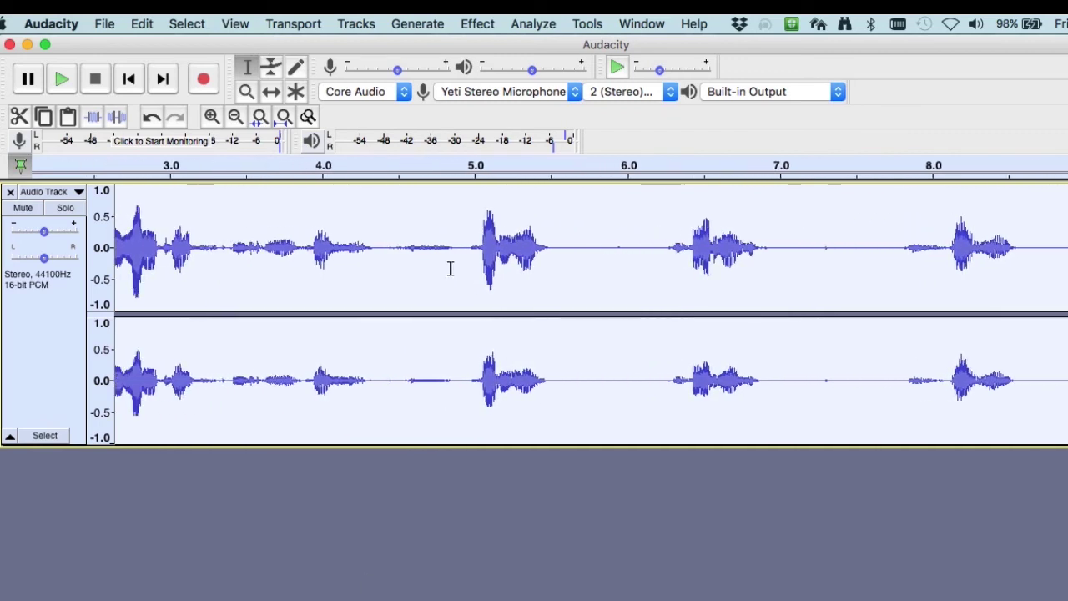
pyautogui.click(450, 195)
pyautogui.hscroll(-5, 447, 197)
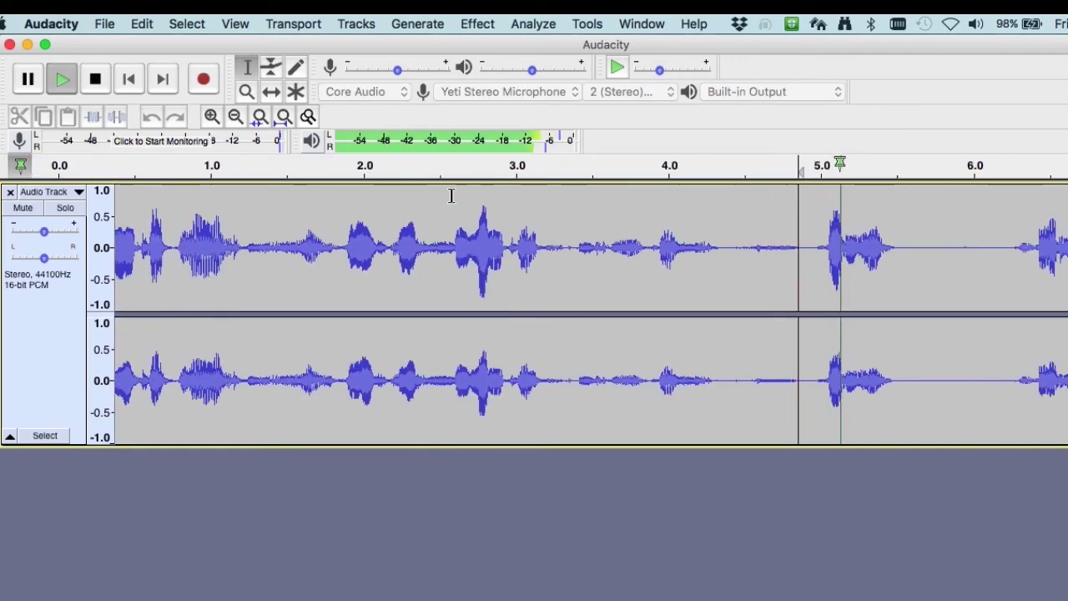
pyautogui.hscroll(2, 451, 196)
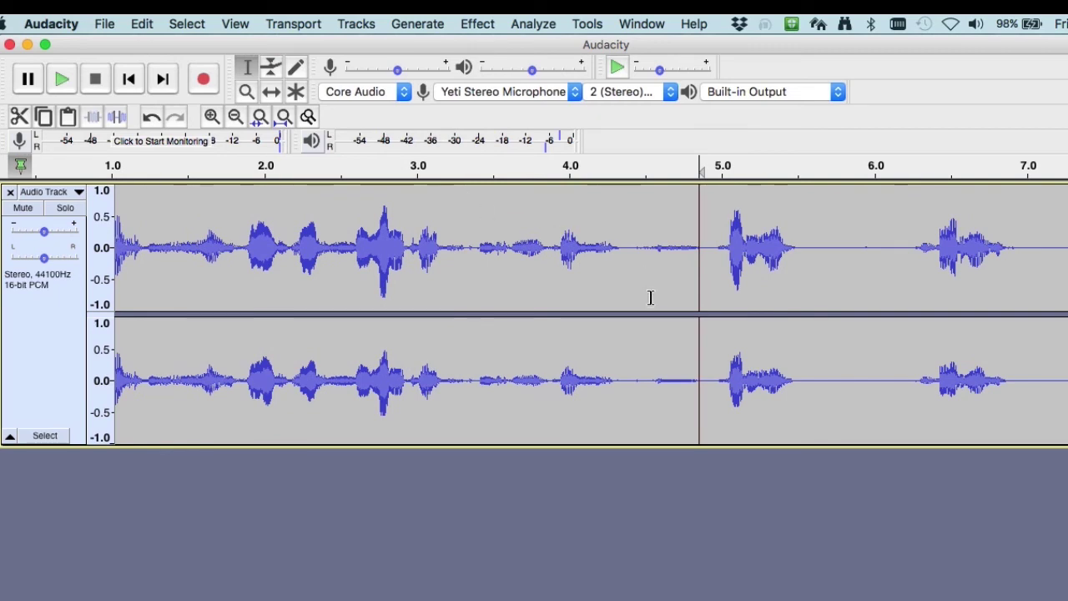
pyautogui.moveTo(693, 224); pyautogui.dragTo(805, 251)
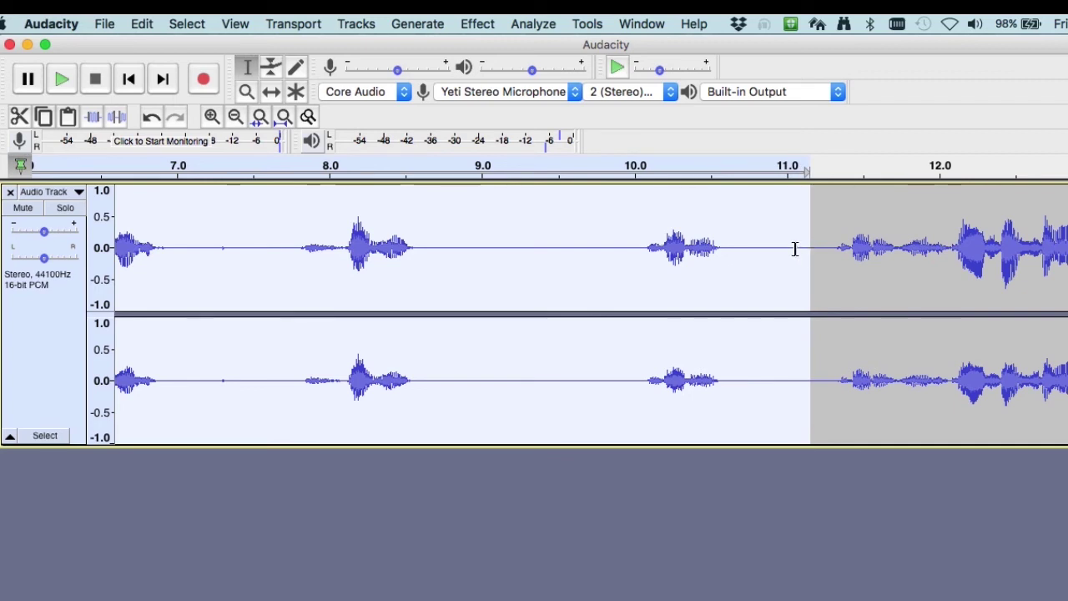
pyautogui.press('BackSpace')
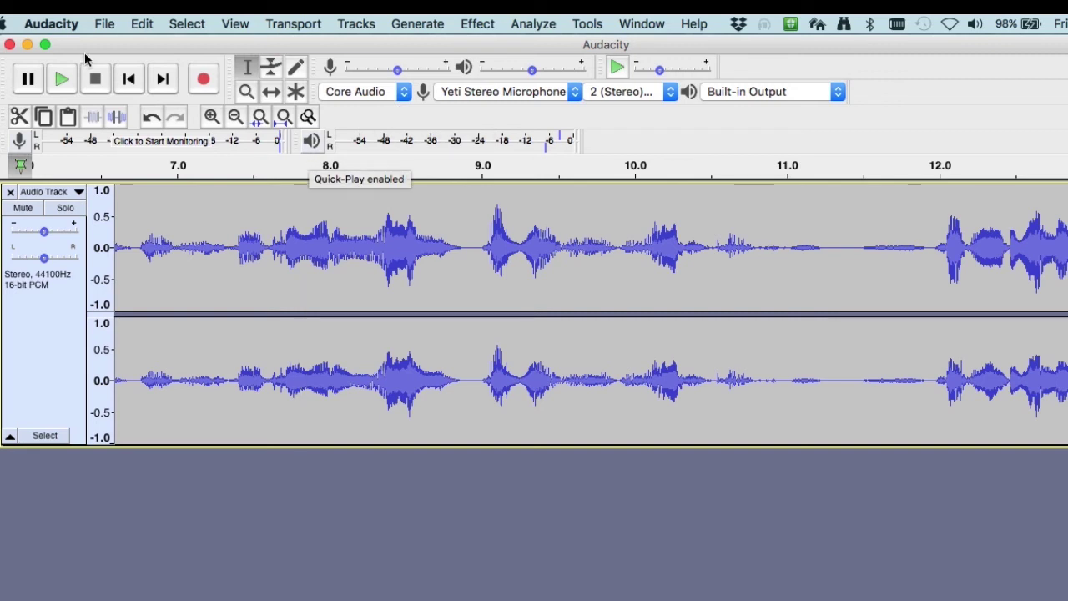
pyautogui.click(130, 79)
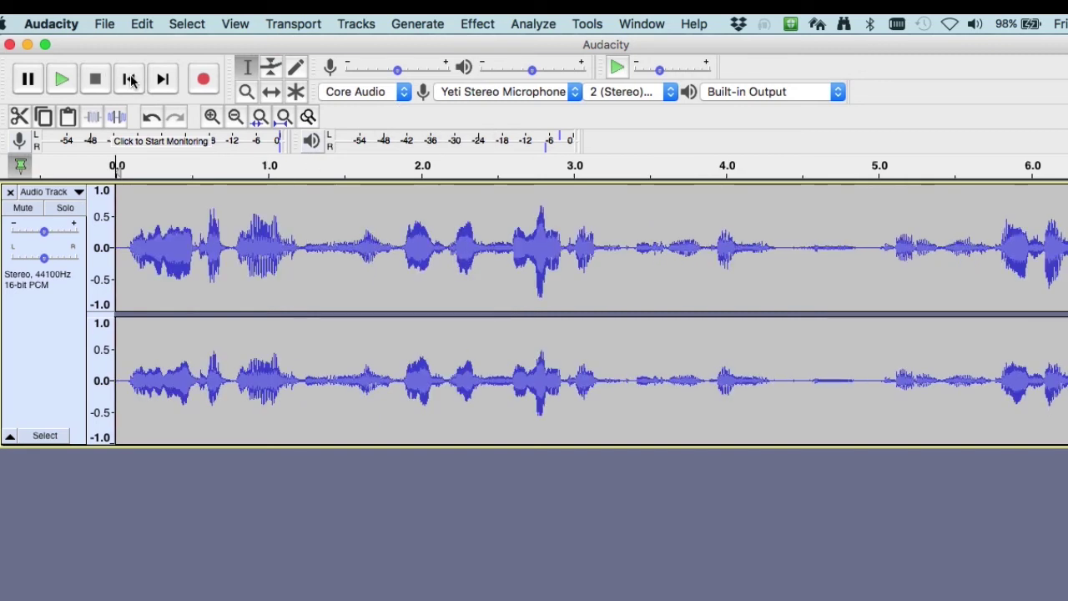
pyautogui.click(60, 80)
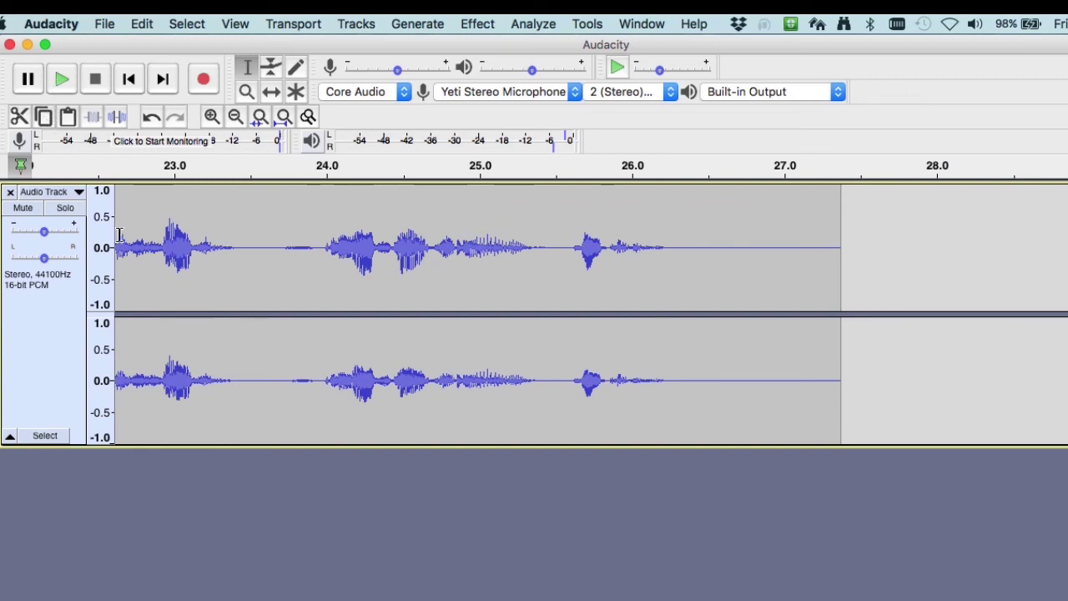
# Start an MP3 export named Tutorial with quality set to 192 kbps.
pyautogui.click(107, 25)
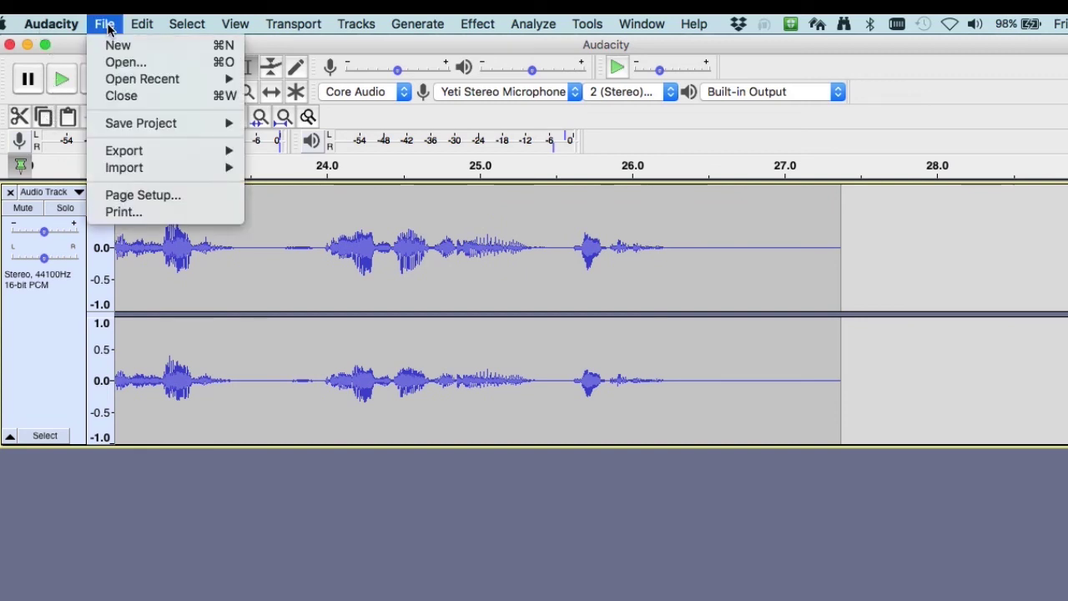
pyautogui.moveTo(157, 151)
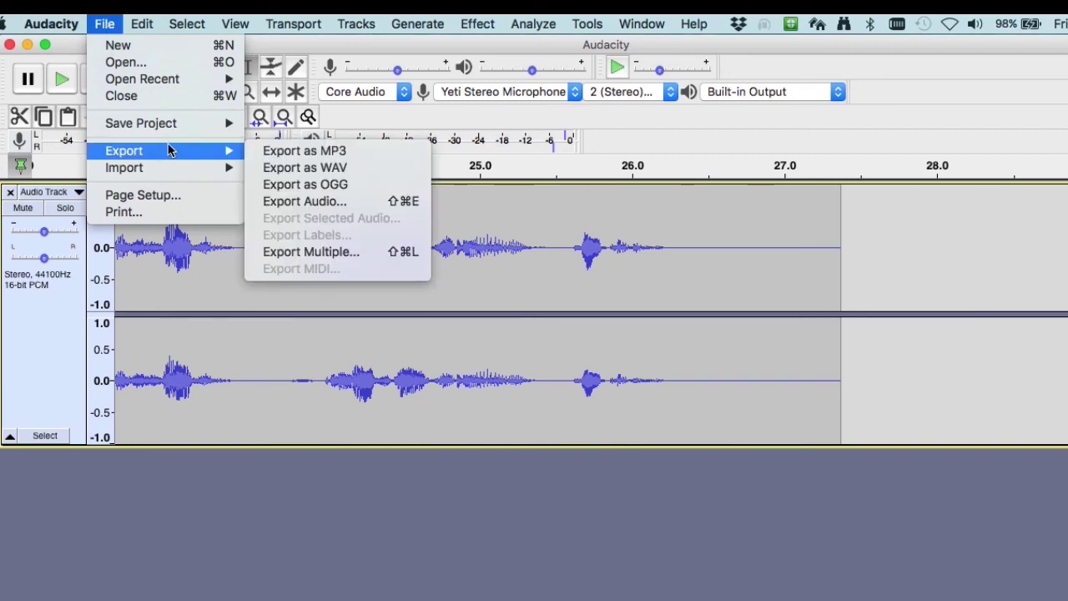
pyautogui.click(345, 155)
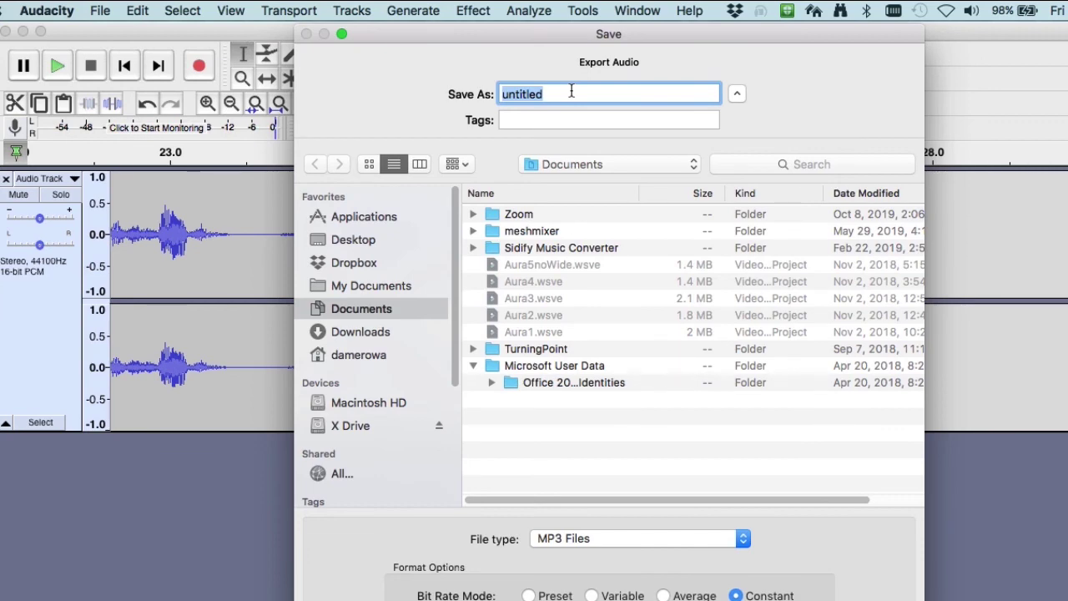
pyautogui.write('Tutorial')
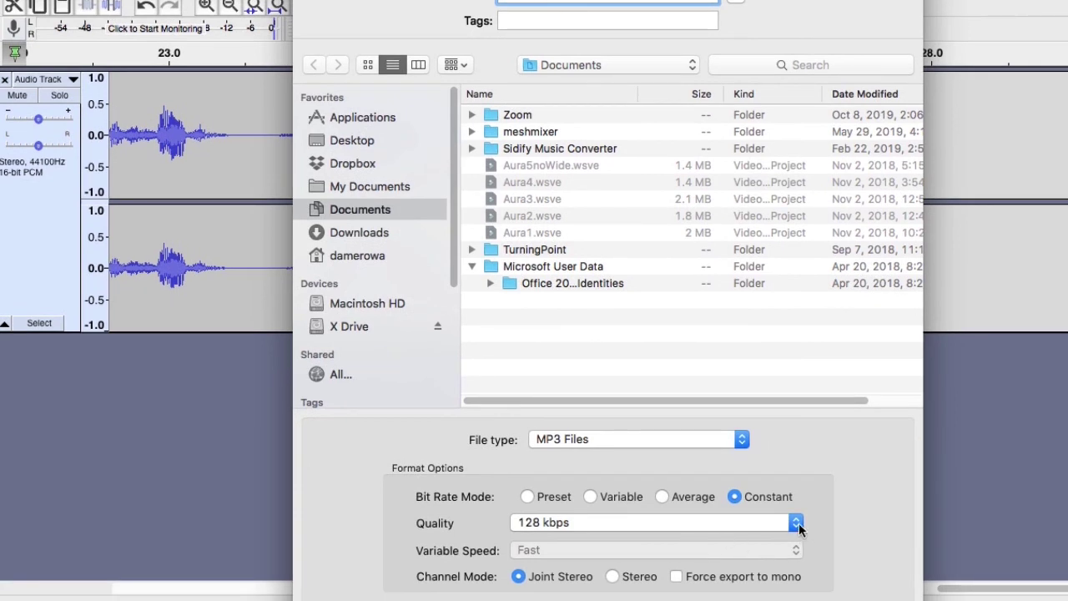
pyautogui.click(796, 524)
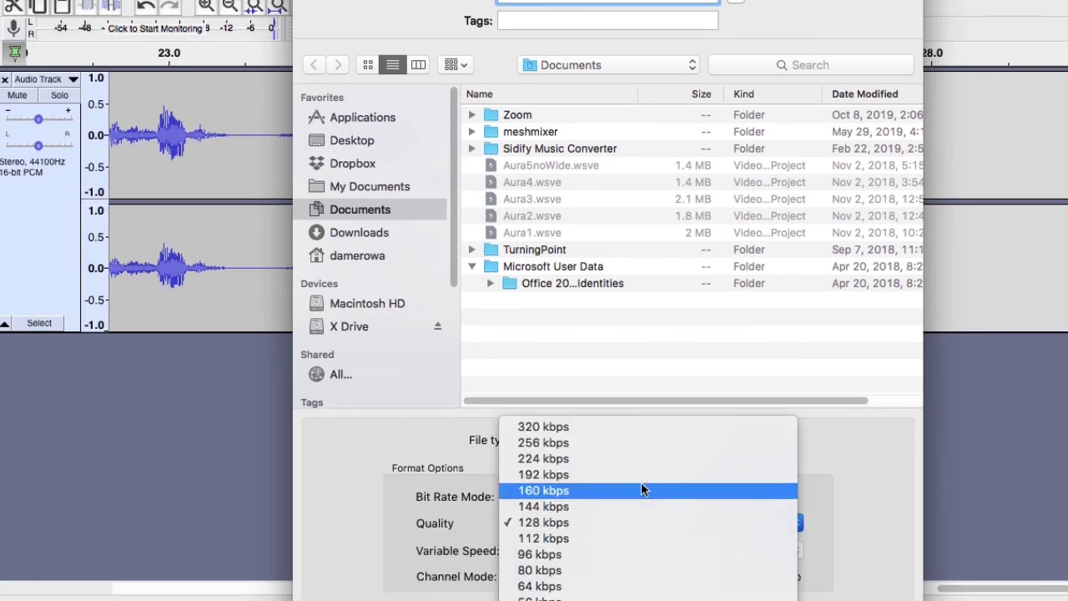
pyautogui.click(616, 474)
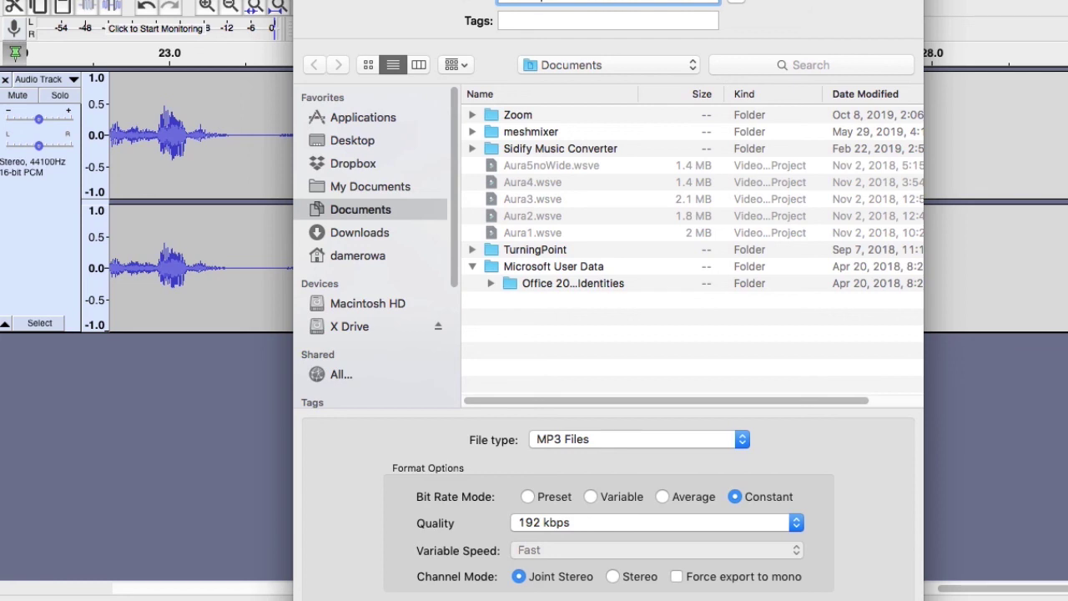
# Save the MP3 to the Desktop, accept empty metadata, and hide Audacity to reveal the file.
pyautogui.click(608, 66)
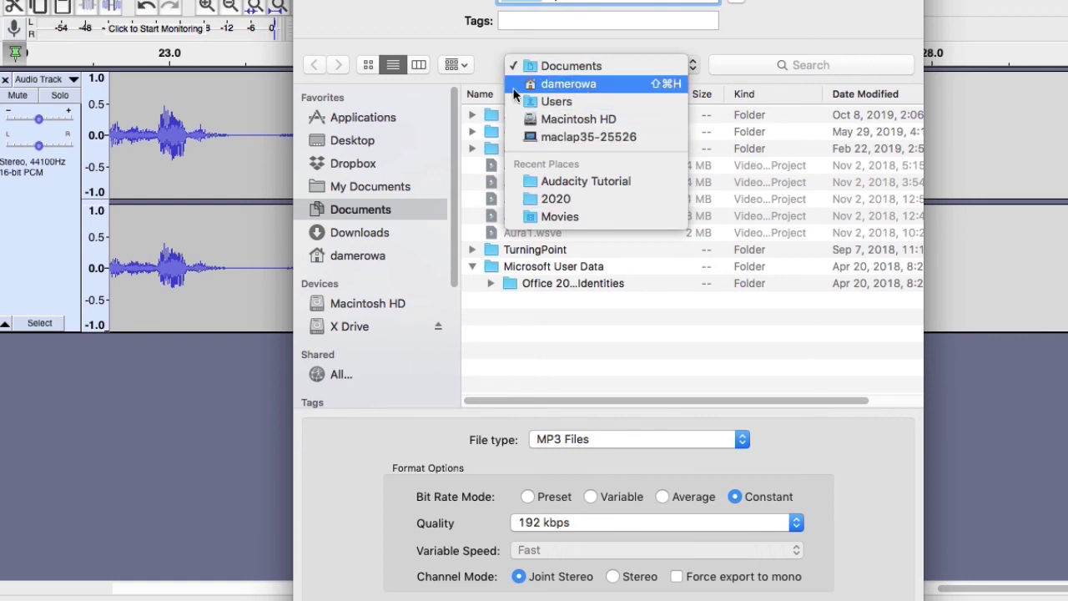
pyautogui.click(369, 141)
pyautogui.click(368, 143)
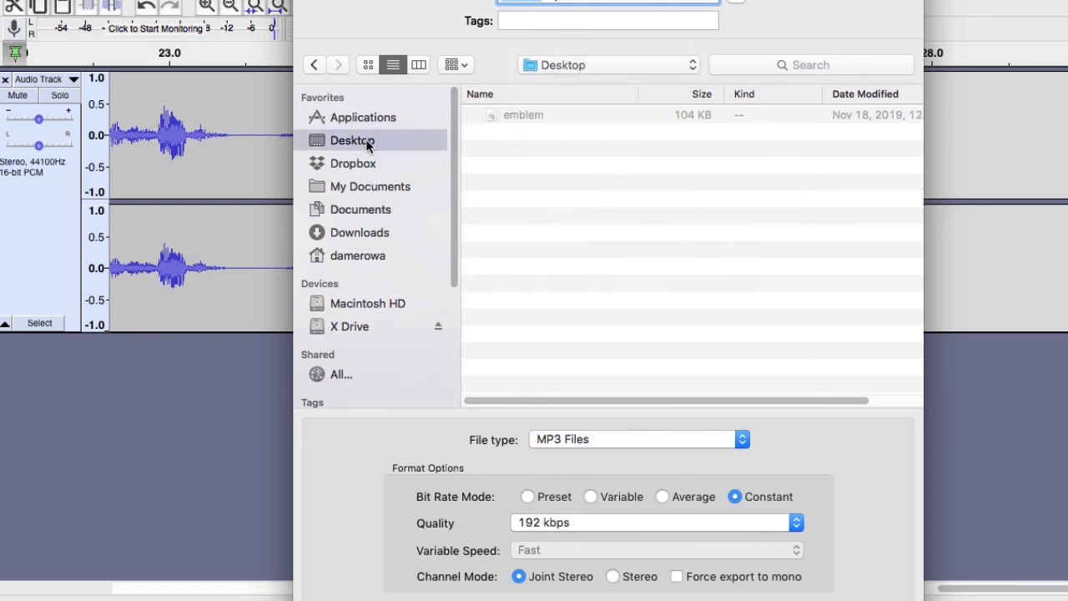
pyautogui.press('Return')
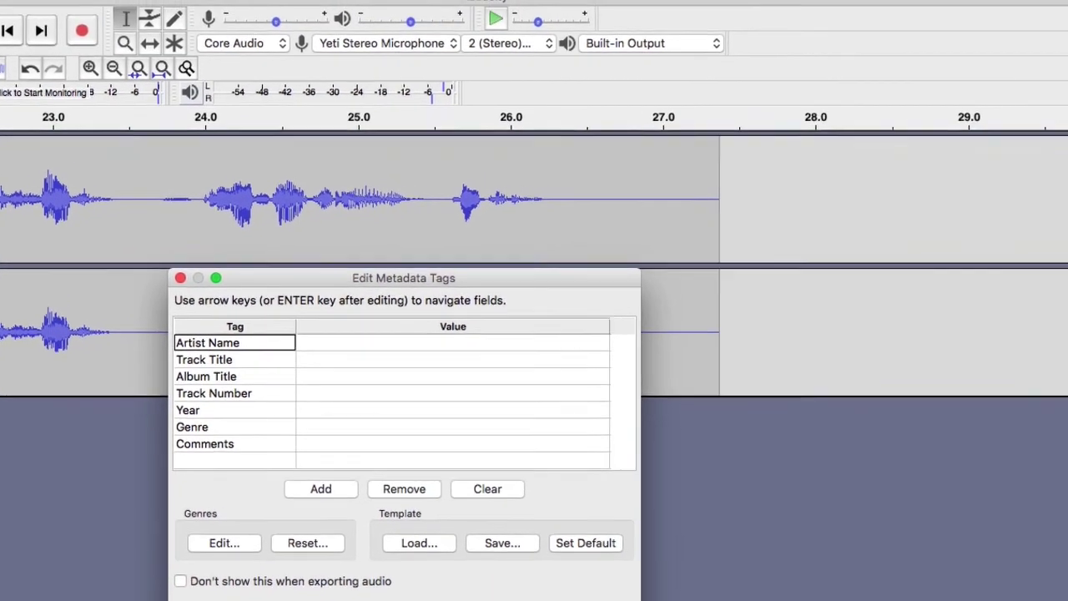
pyautogui.click(642, 588)
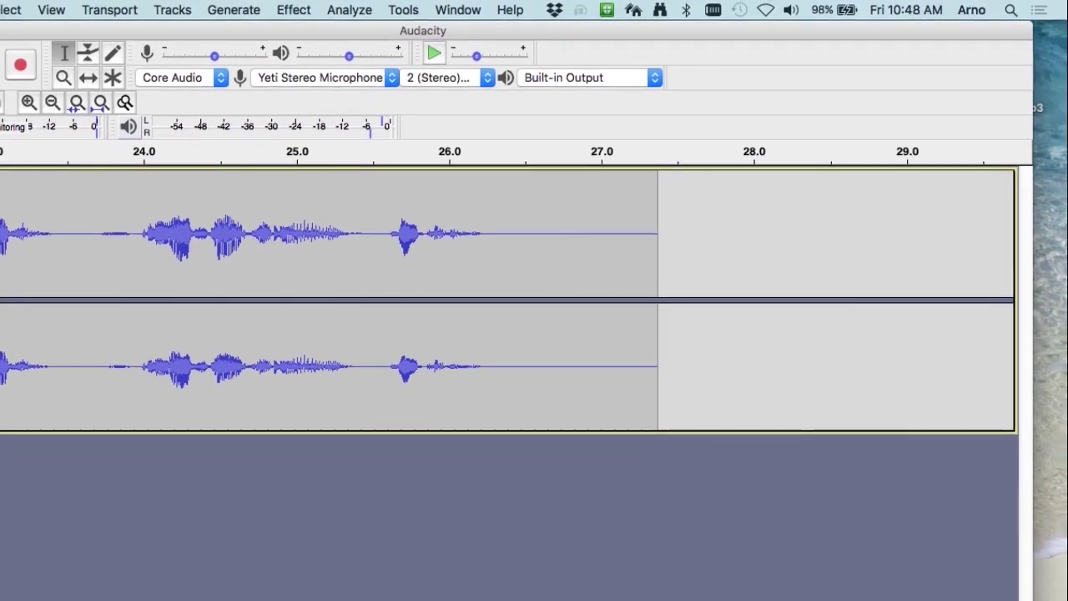
pyautogui.press('super+w')
pyautogui.moveTo(986, 33)
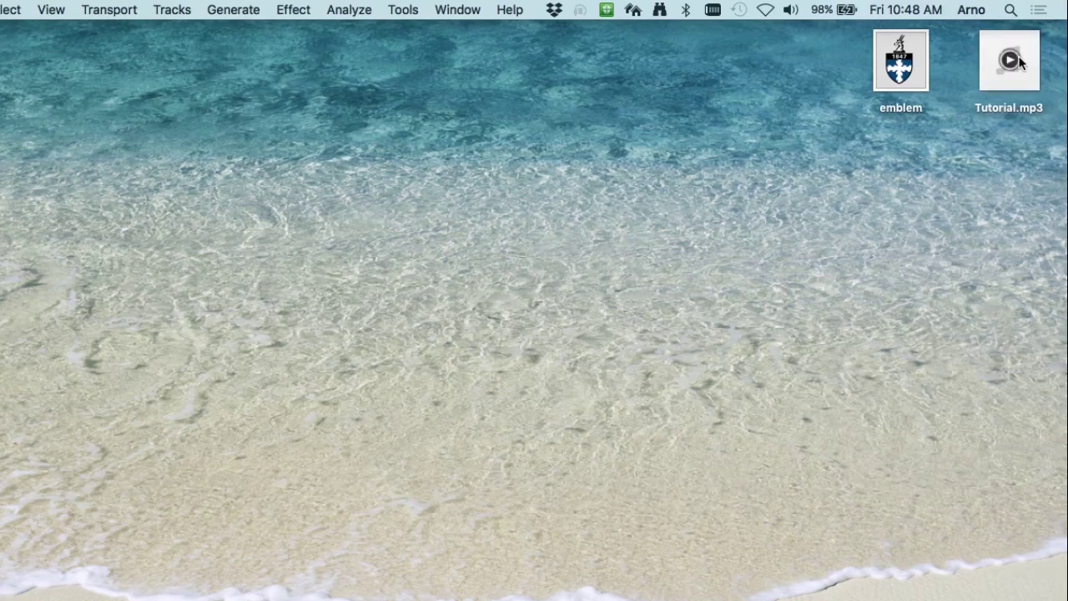